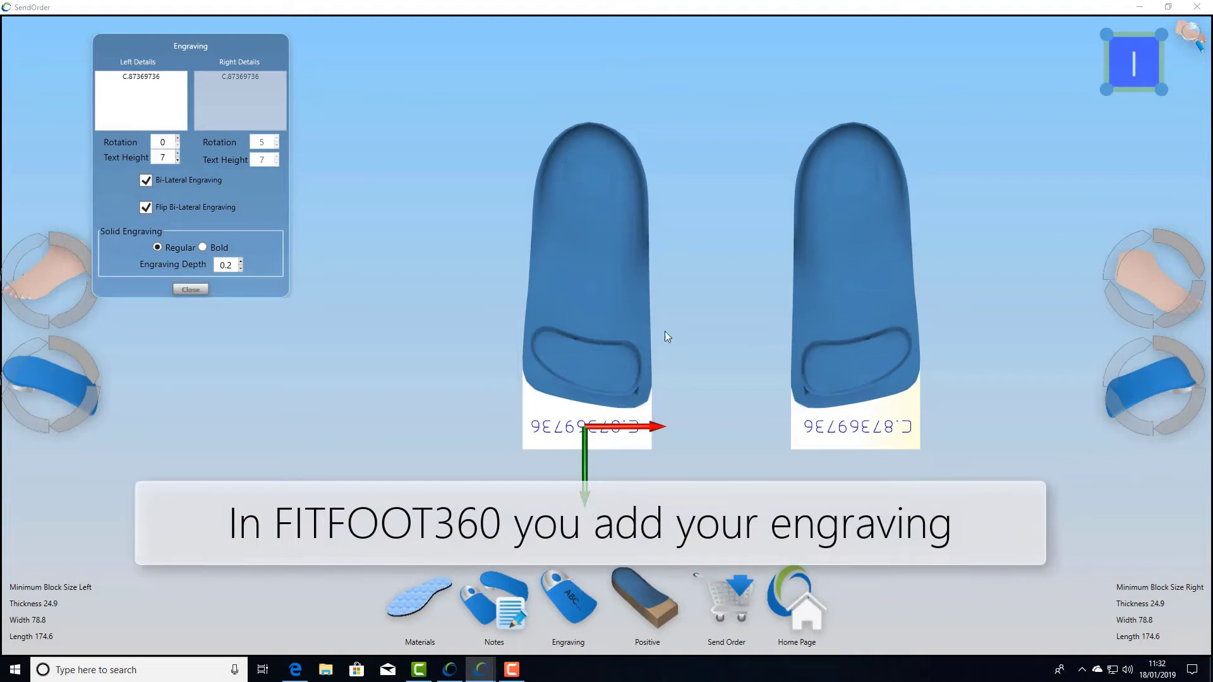
Assign MDF as the device material for the engraved orthotic pair and export the design as an FFM file
left_click_drag(665, 331, 755, 311)
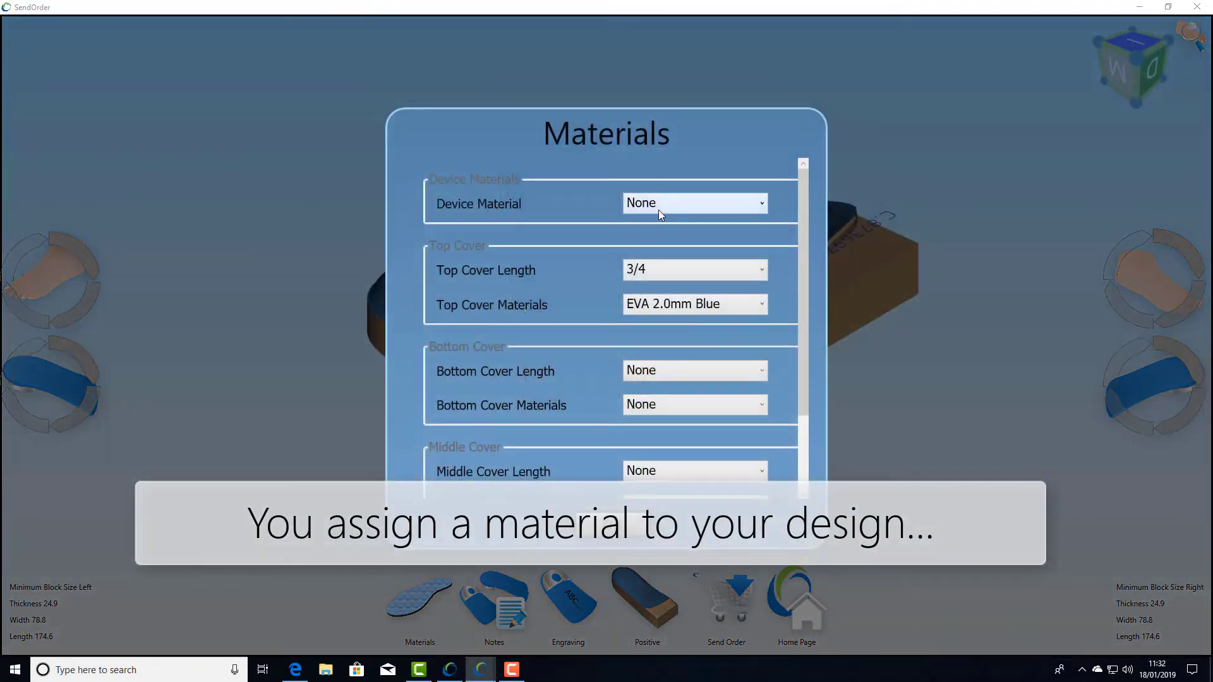
left_click(659, 208)
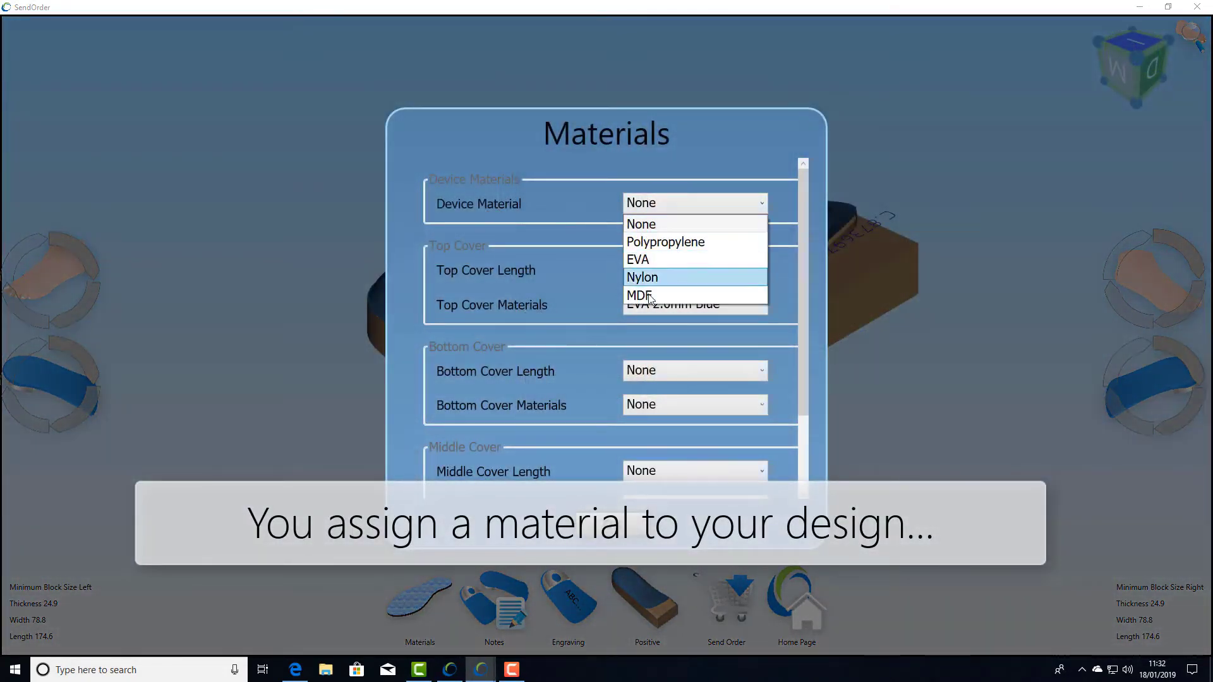
left_click(663, 295)
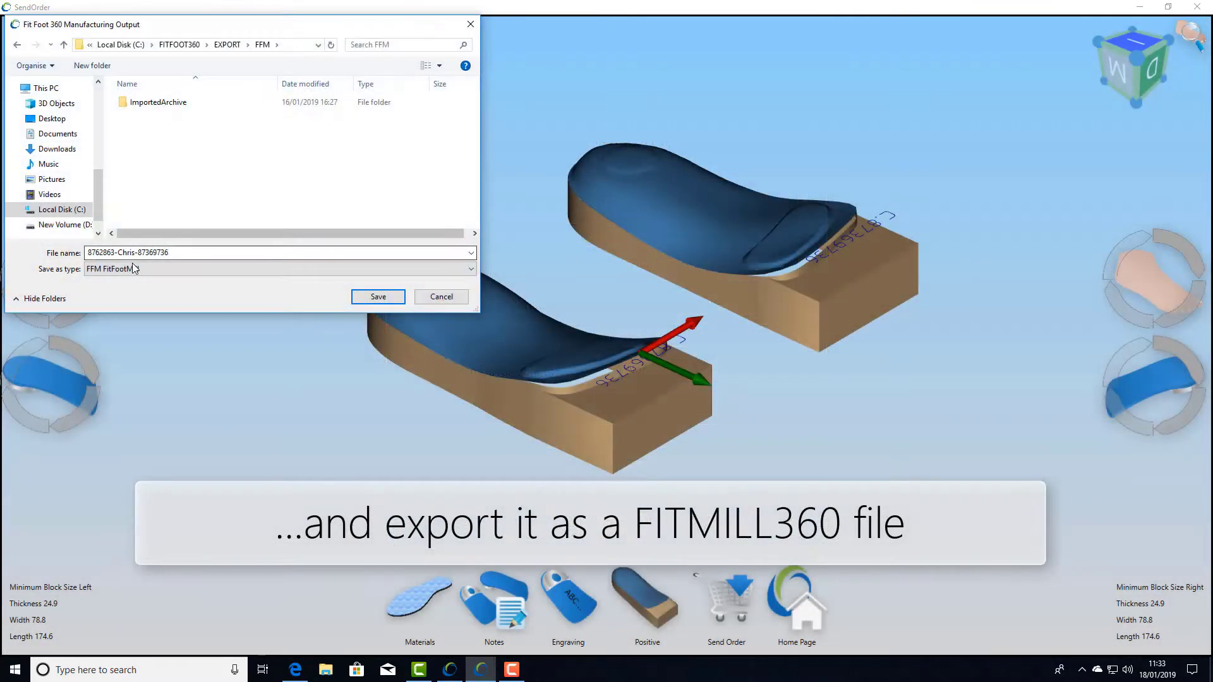
left_click(378, 297)
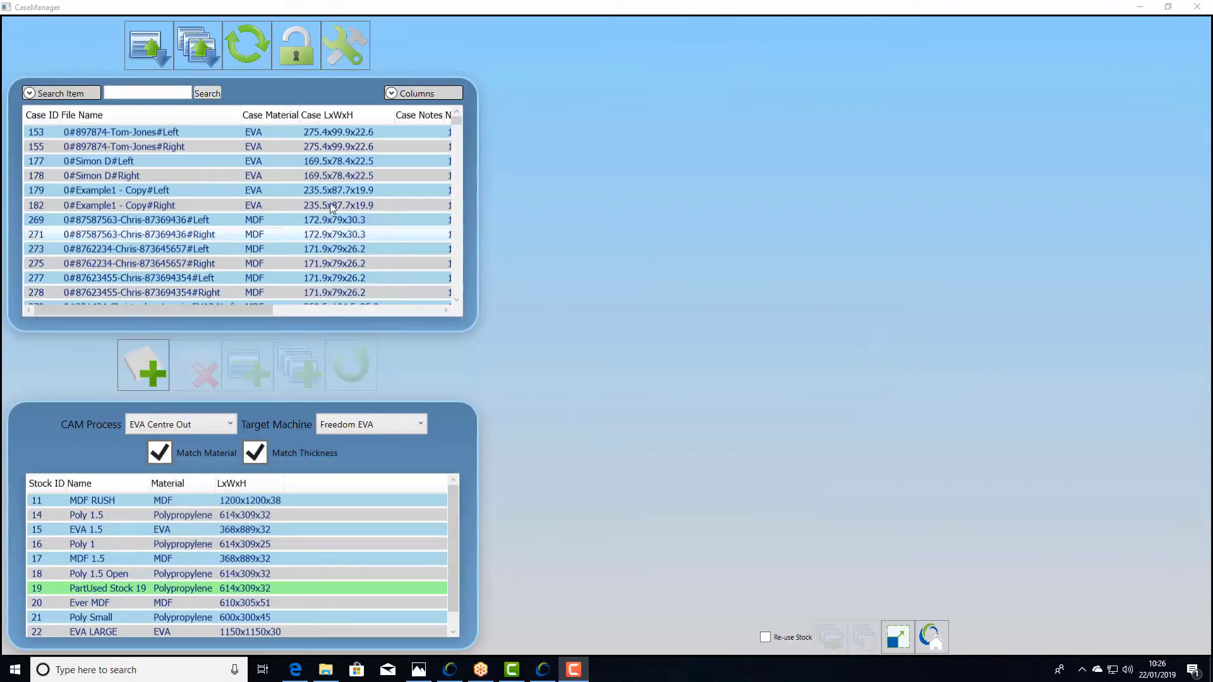
View the prescription data of the second case in the list and examine its 3D model up close from several angles
scroll(311, 197, "down", 3)
scroll(311, 197, "up", 5)
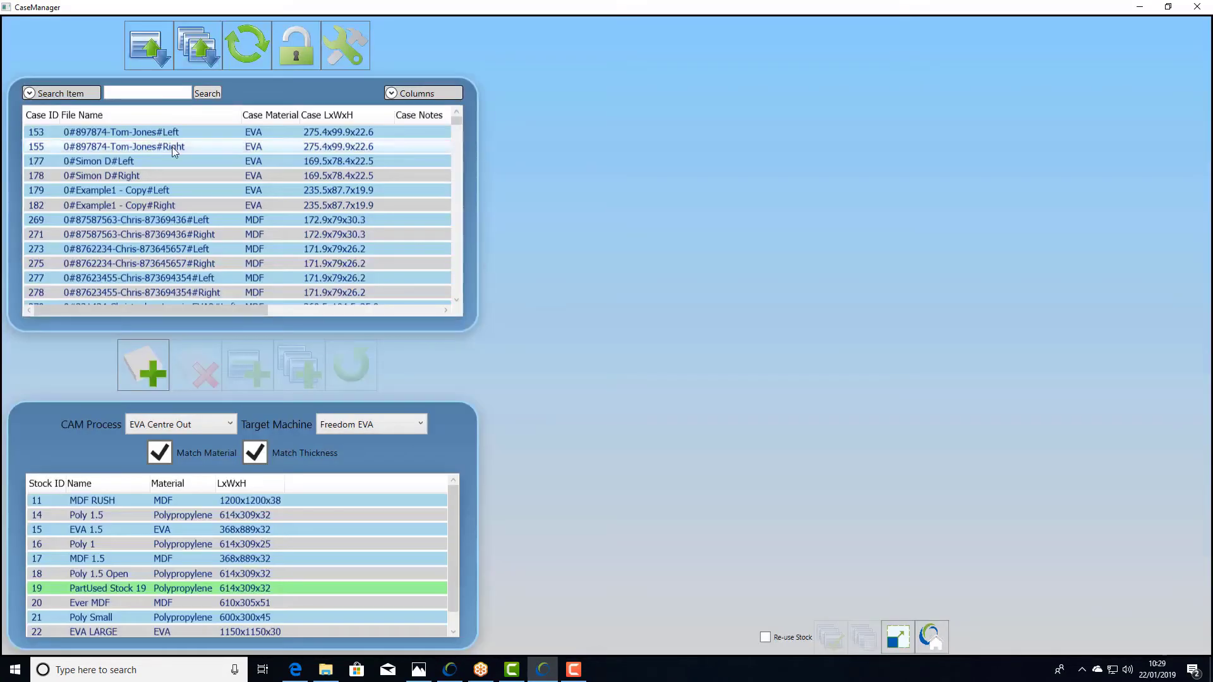
double_click(172, 146)
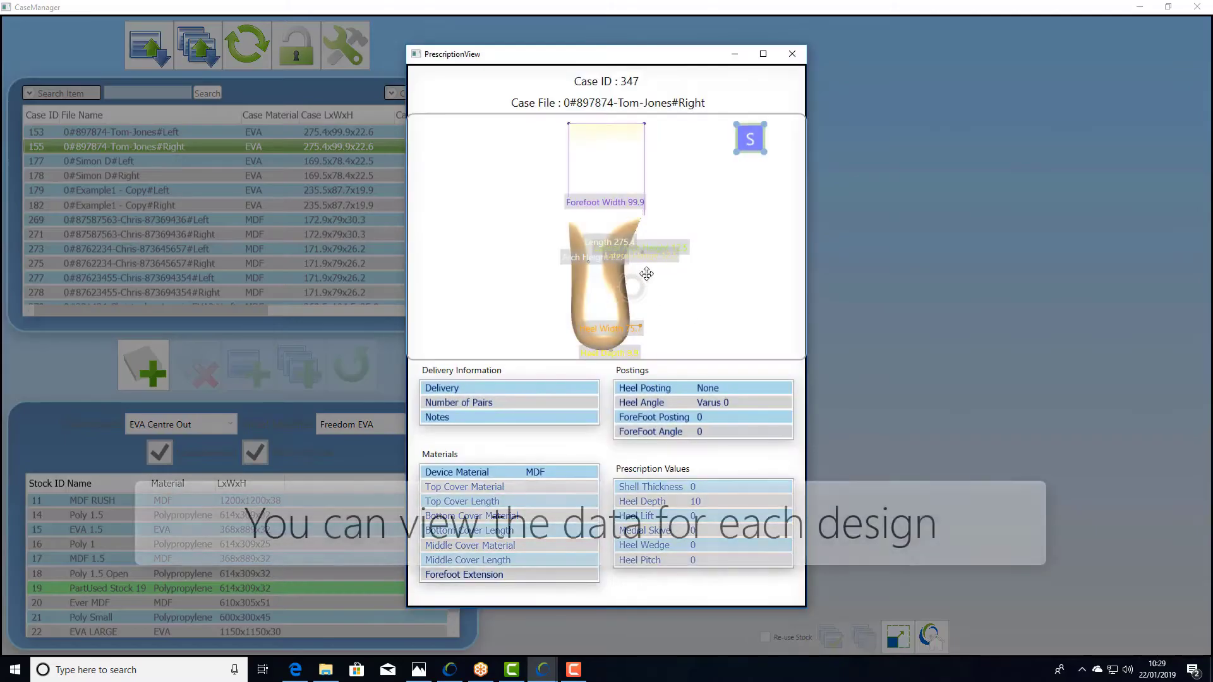
right_click_drag(646, 274, 701, 222)
middle_click_drag(606, 271, 541, 211)
scroll(640, 236, "up", 4)
scroll(648, 247, "up", 3)
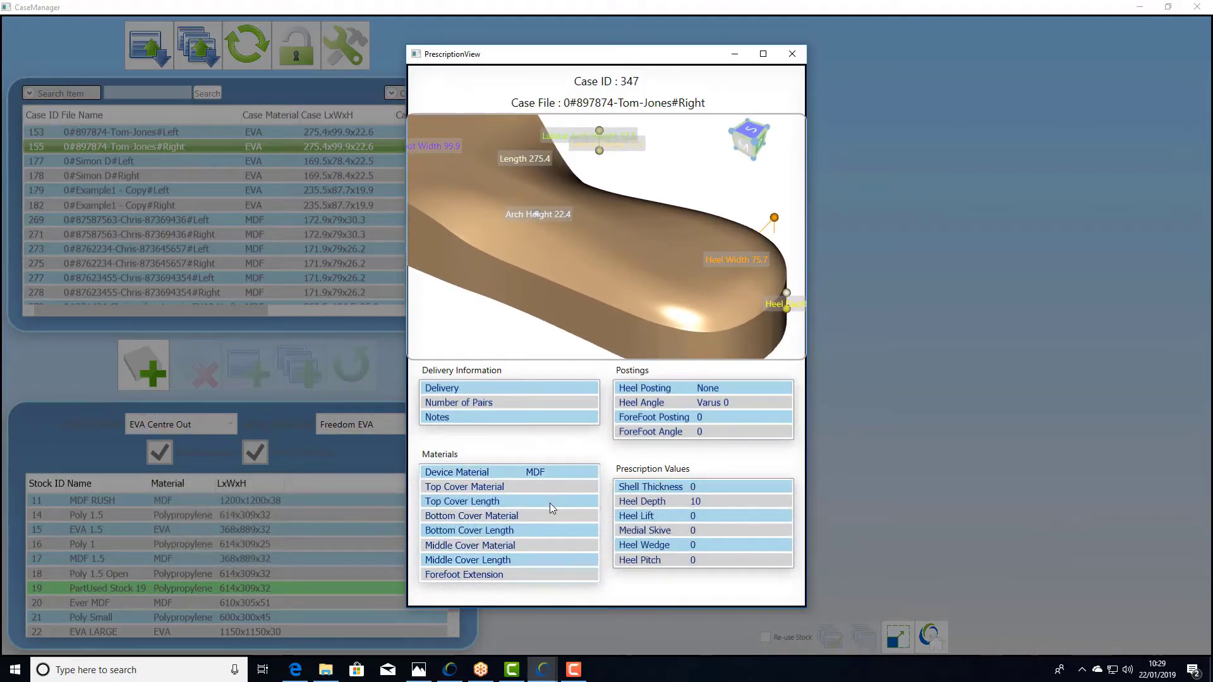
left_click(792, 55)
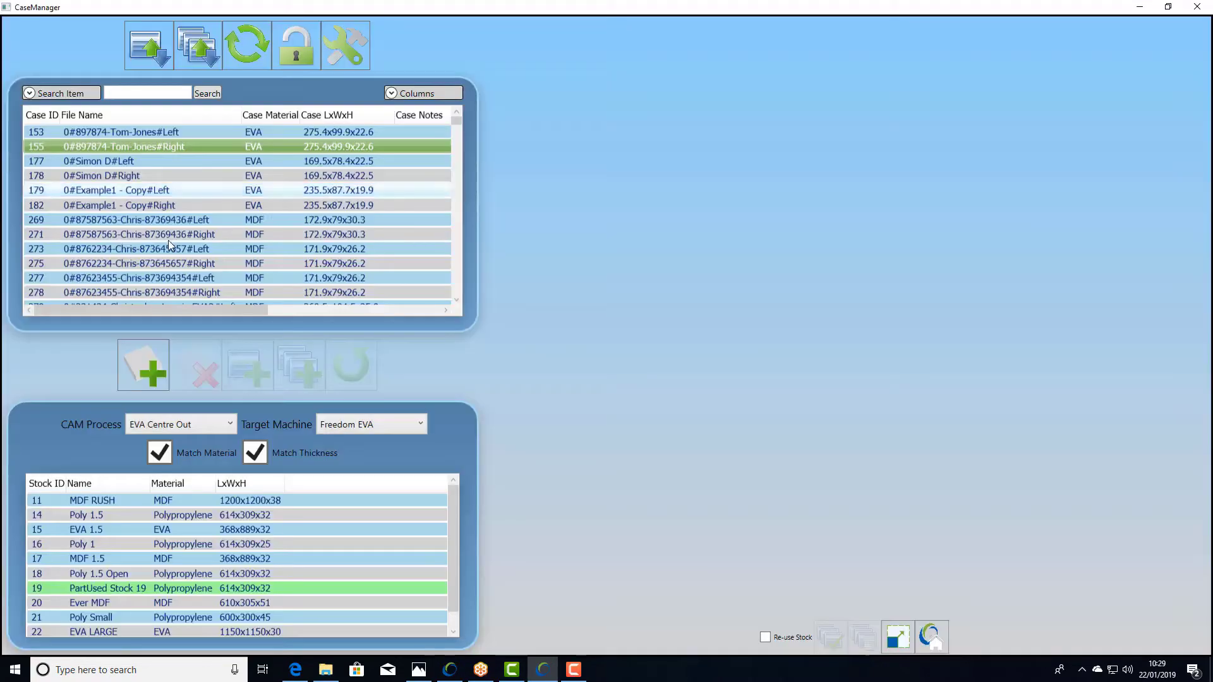
View the prescription data of a case further down the list and inspect its 3D model from another angle
scroll(215, 255, "down", 10)
double_click(215, 253)
right_click_drag(588, 306, 626, 223)
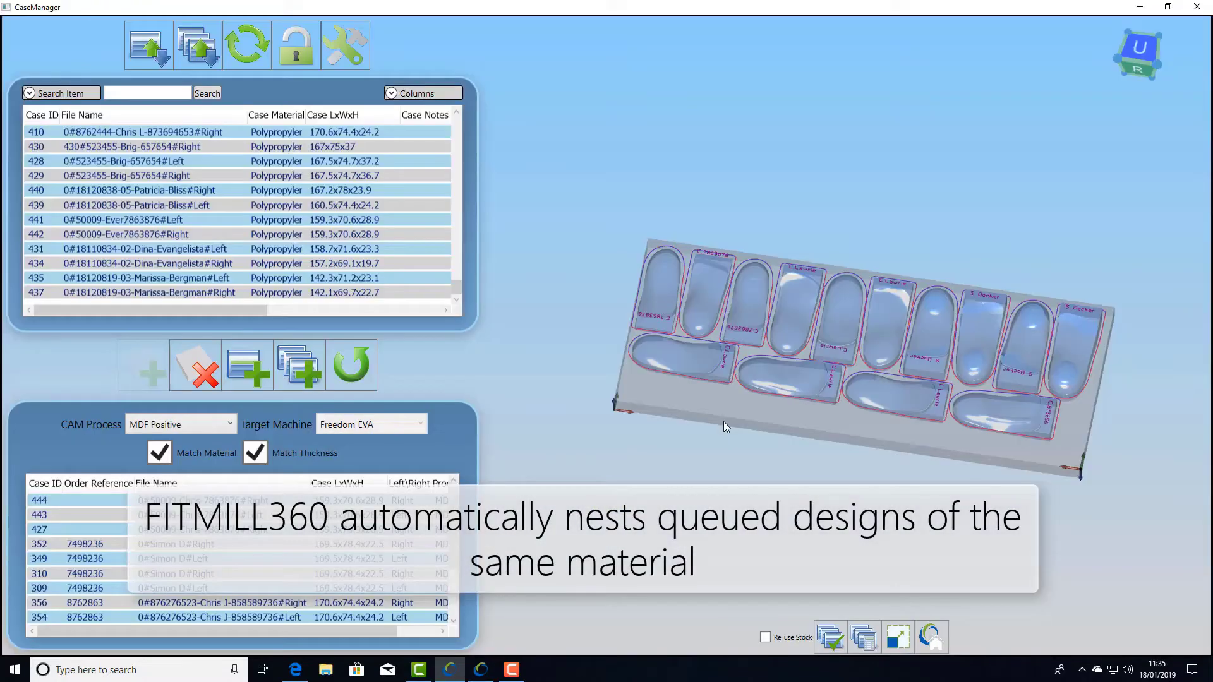
Submit the nested MDF Positive run for toolpath calculation and auto fill the next MDF stock with queued cases
right_click_drag(845, 311, 824, 358)
scroll(825, 358, "up", 3)
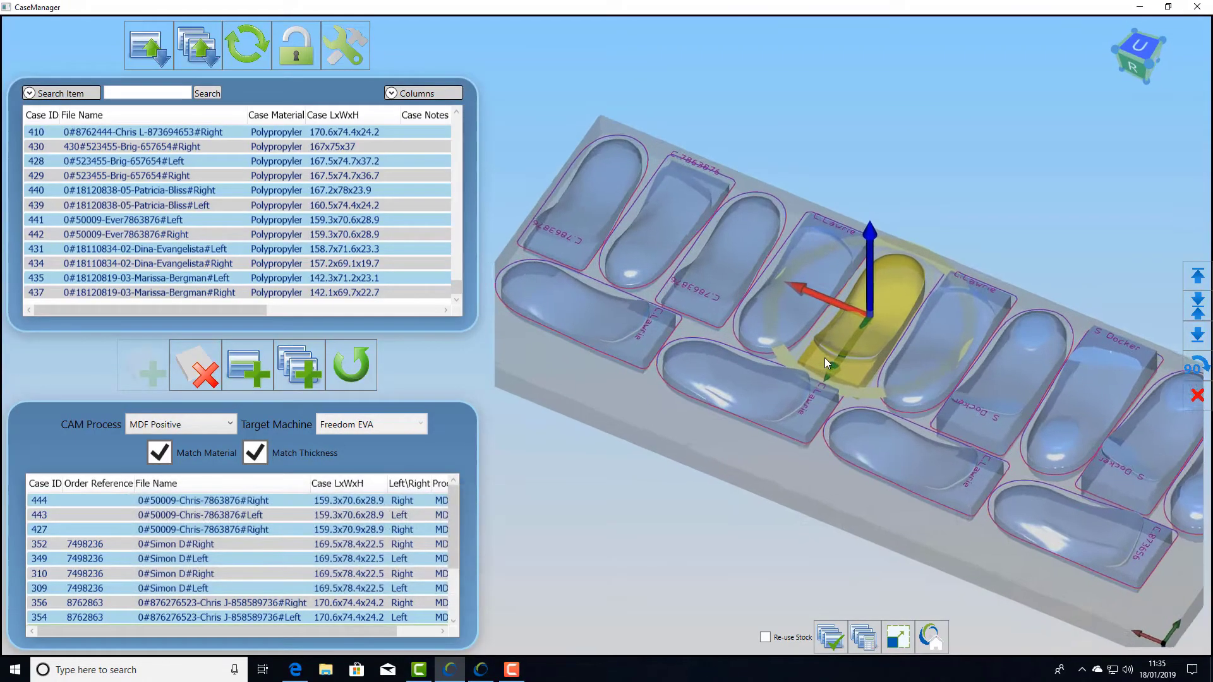
scroll(825, 358, "down", 3)
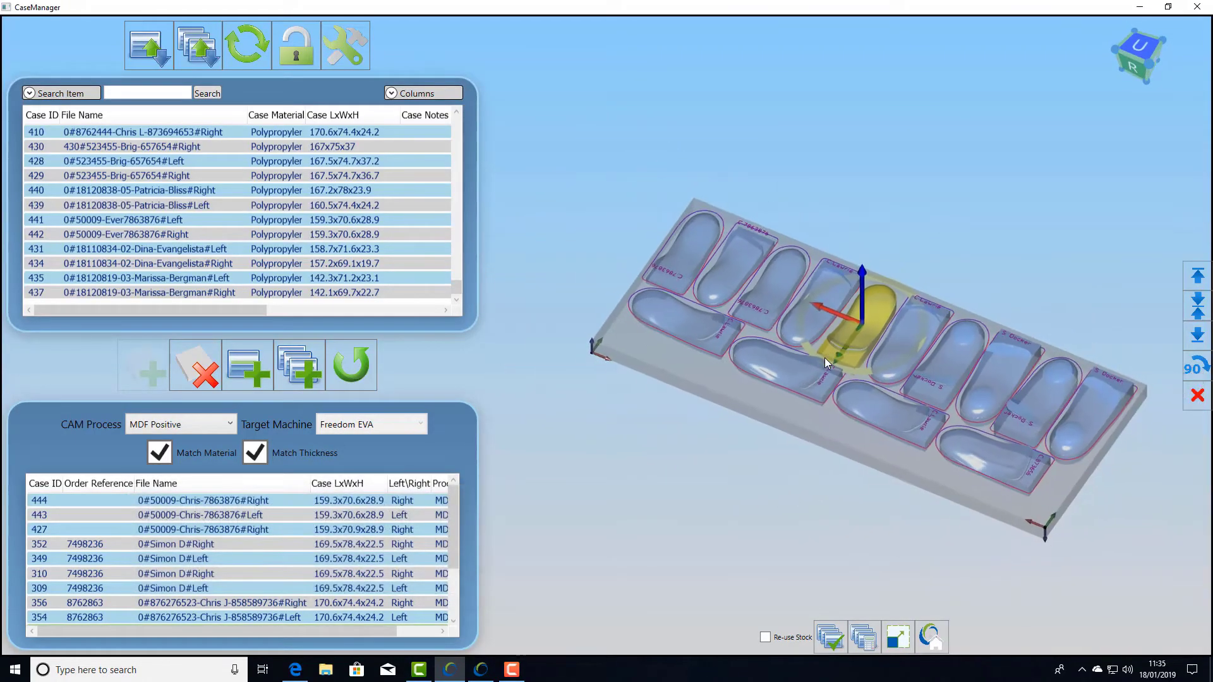
left_click(858, 630)
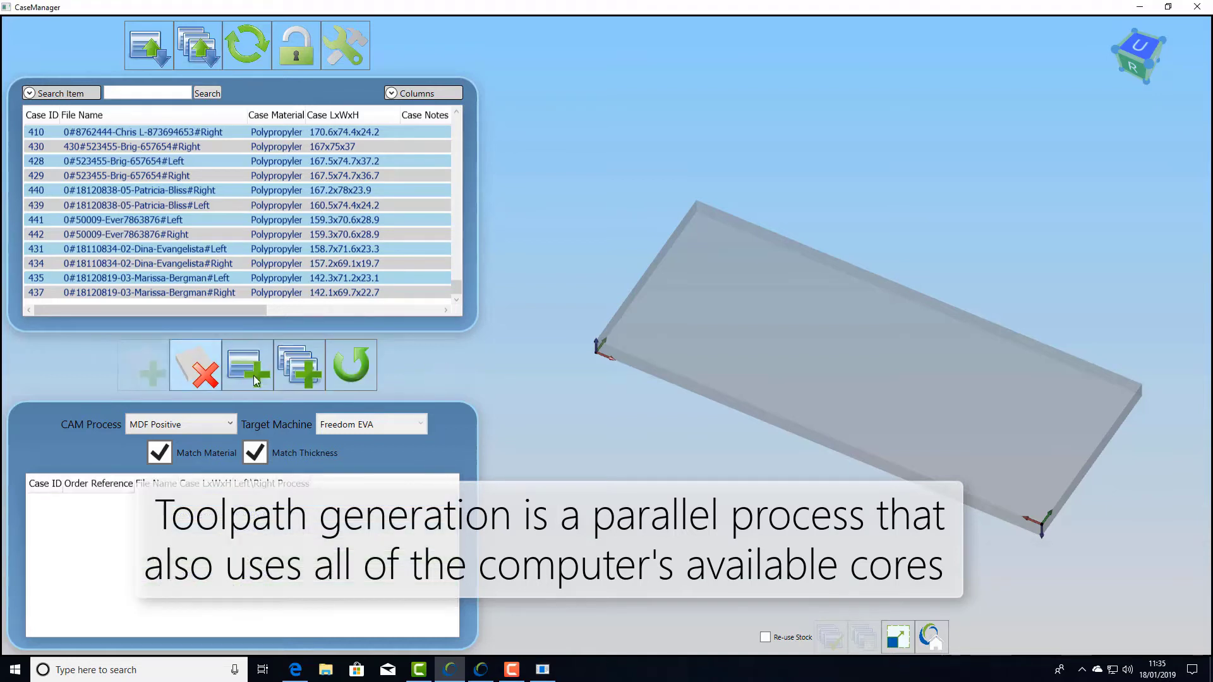
left_click(290, 369)
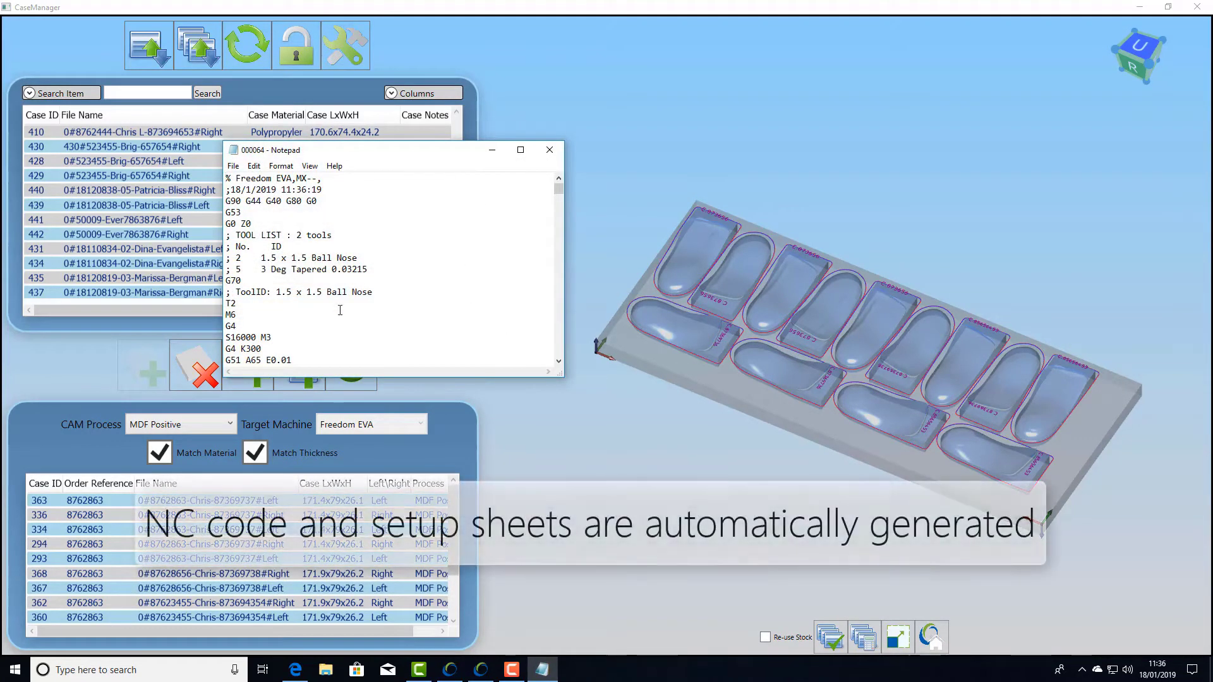
Review the generated NC code in 000064 and the setup sheet 64.pdf, including its case key and nesting layout
scroll(553, 228, "down", 4)
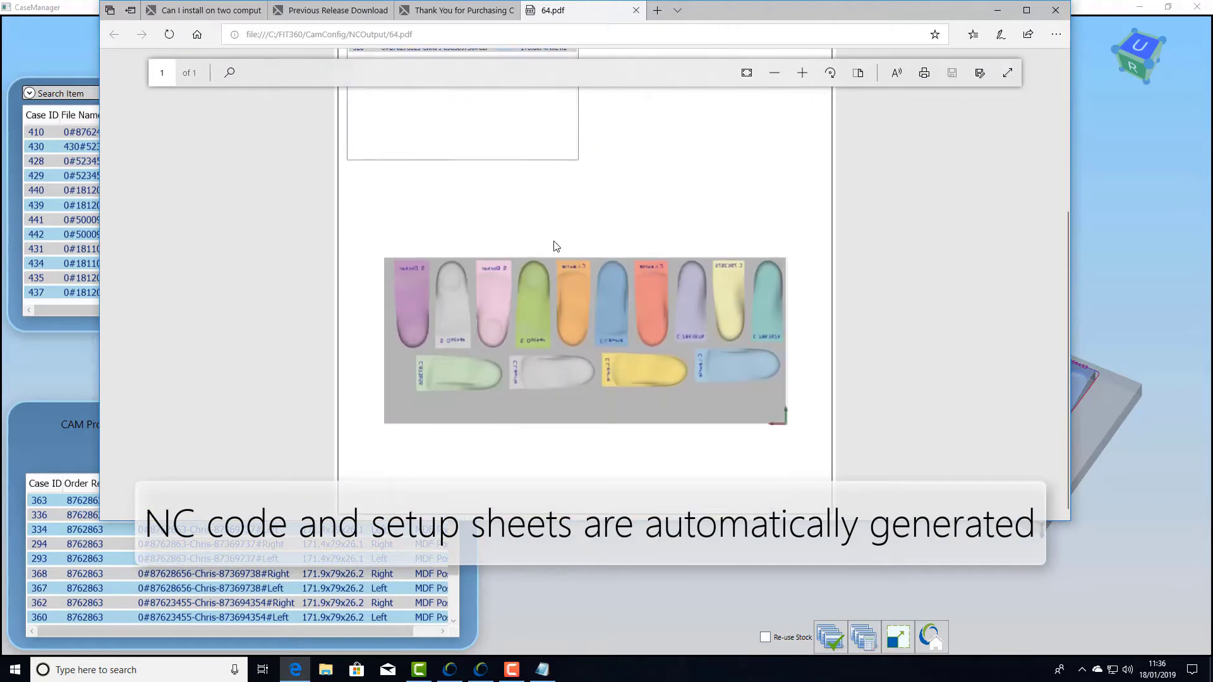
scroll(579, 278, "up", 5)
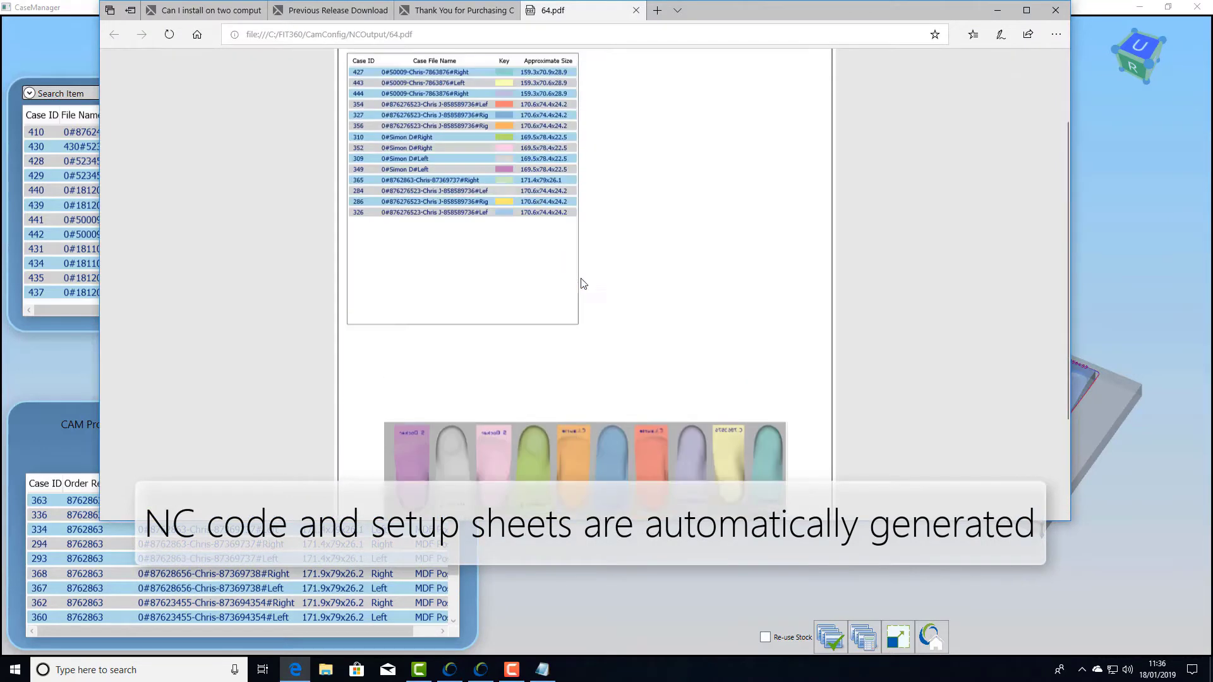
left_click(998, 10)
left_click(492, 151)
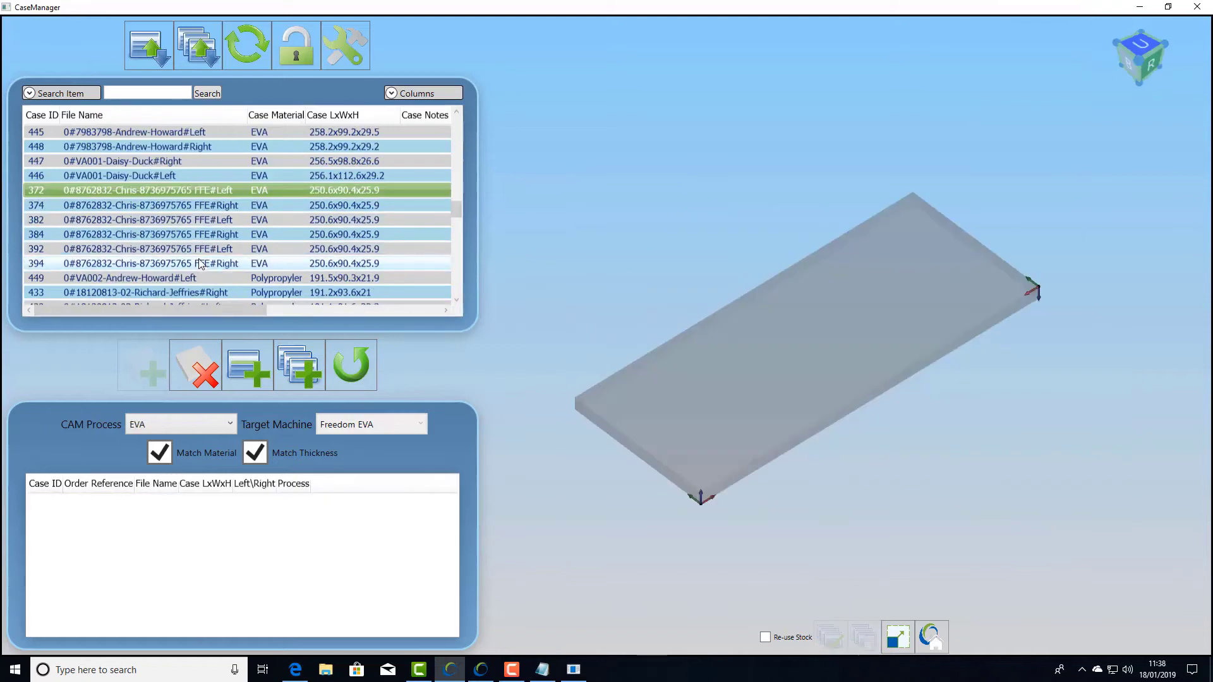
Nest the group of six 250.6x90.4x25.9 FFE cases on the EVA stock and auto fill its remaining space
left_click(199, 263, "shift")
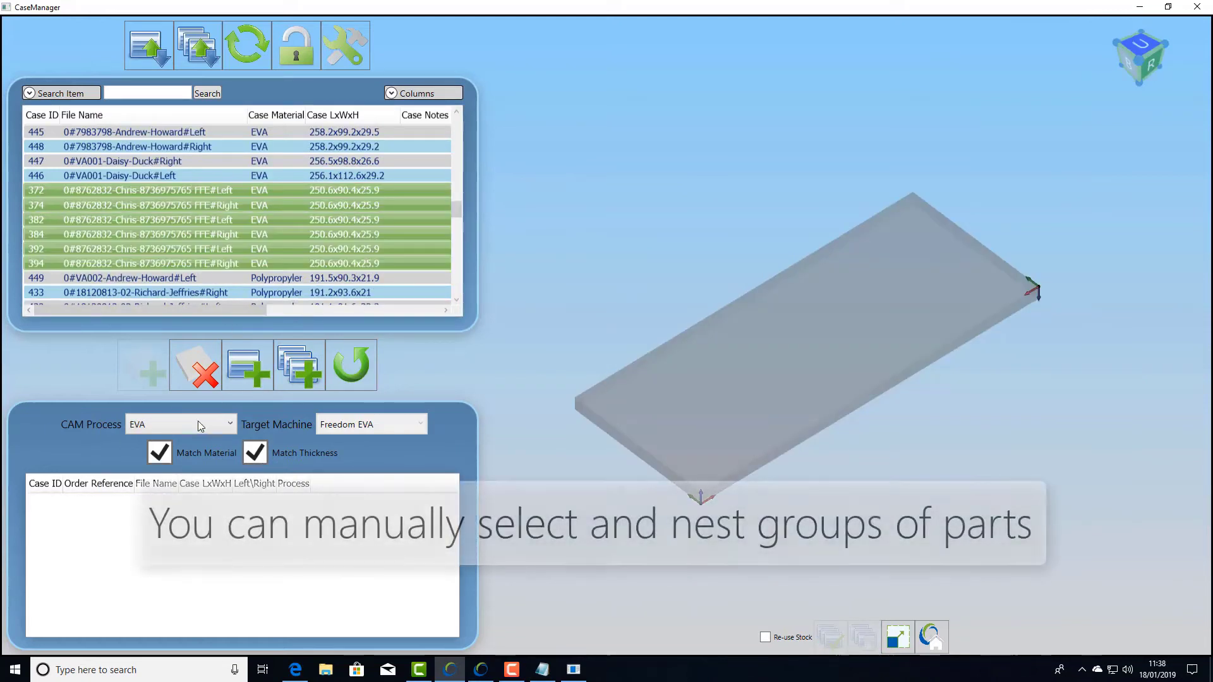
left_click(249, 363)
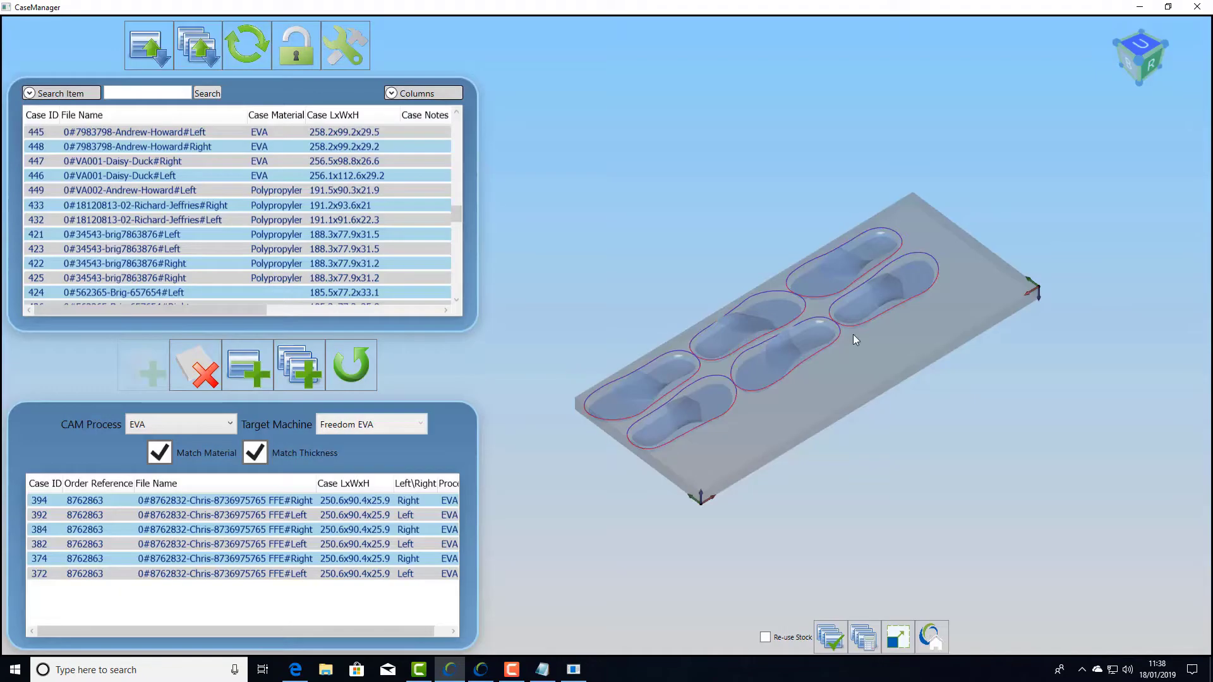
middle_click_drag(866, 349, 866, 420)
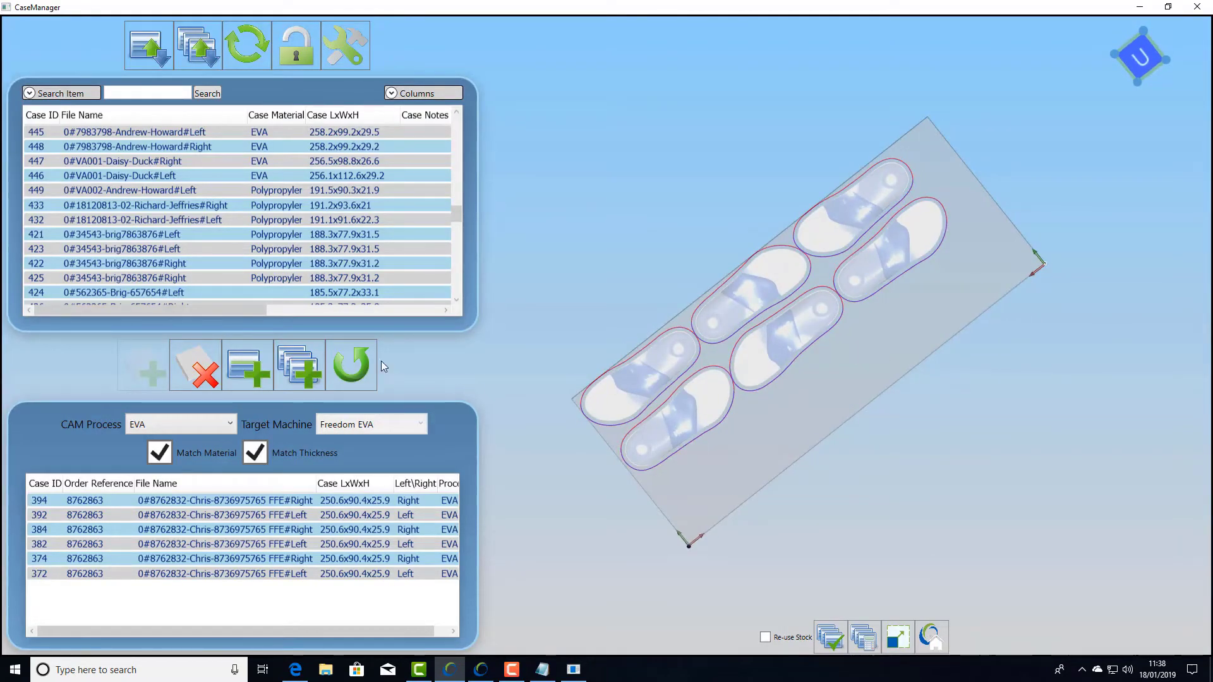
left_click(301, 373)
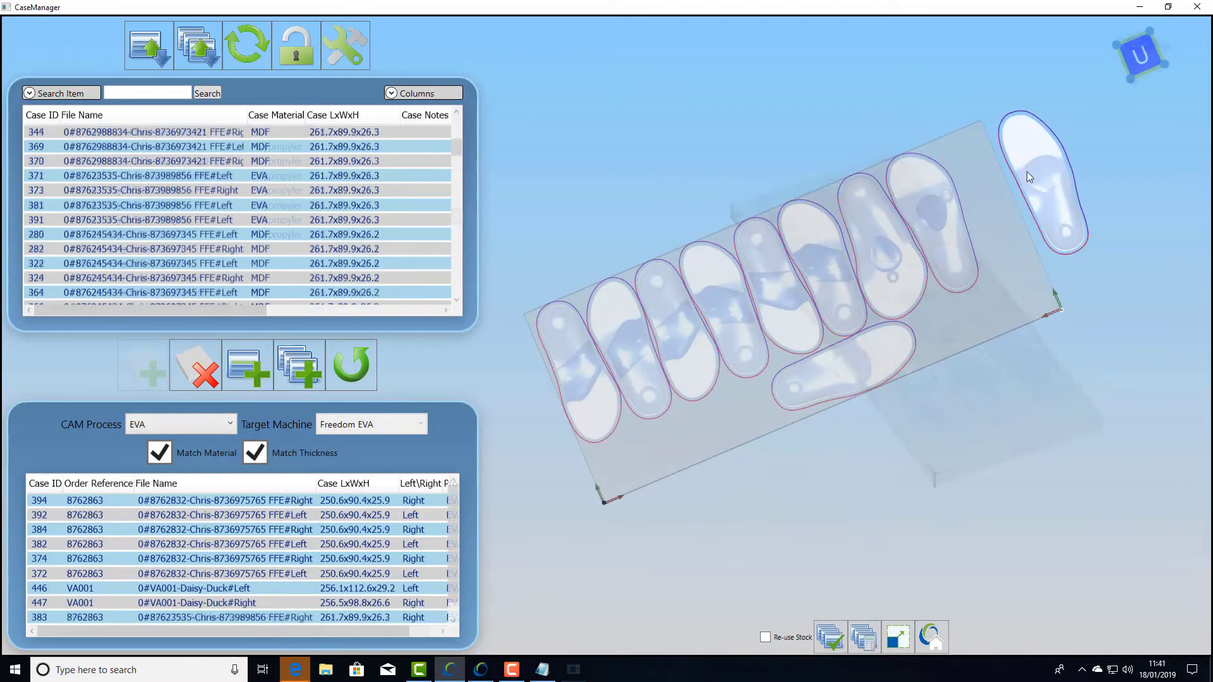
Move the part lying outside the EVA block into the free area beneath the nested row and rotate it to fit
left_click(1030, 176)
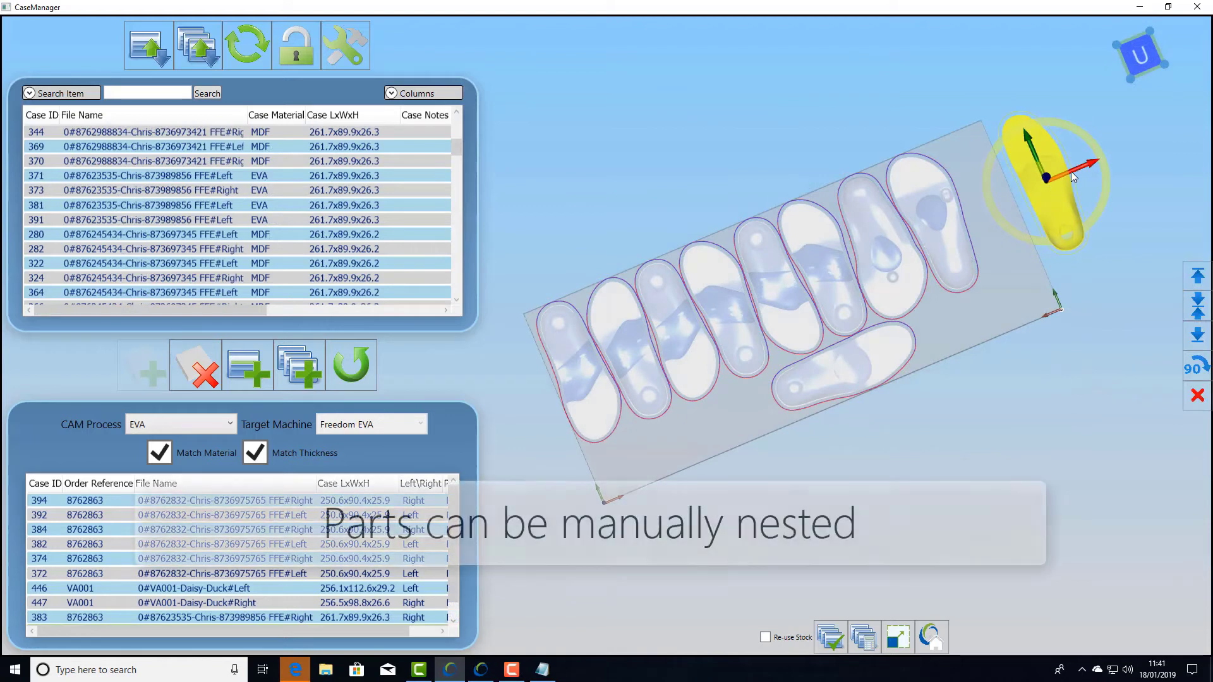
left_click_drag(1036, 183, 674, 314)
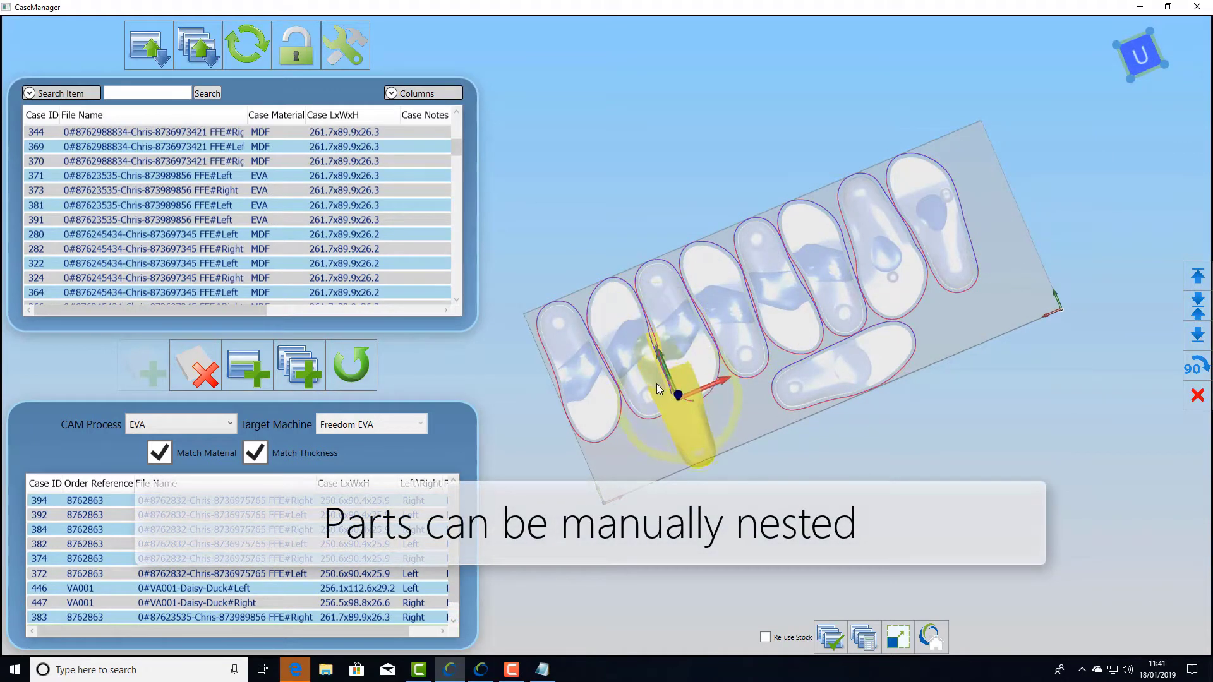
scroll(728, 423, "up", 5)
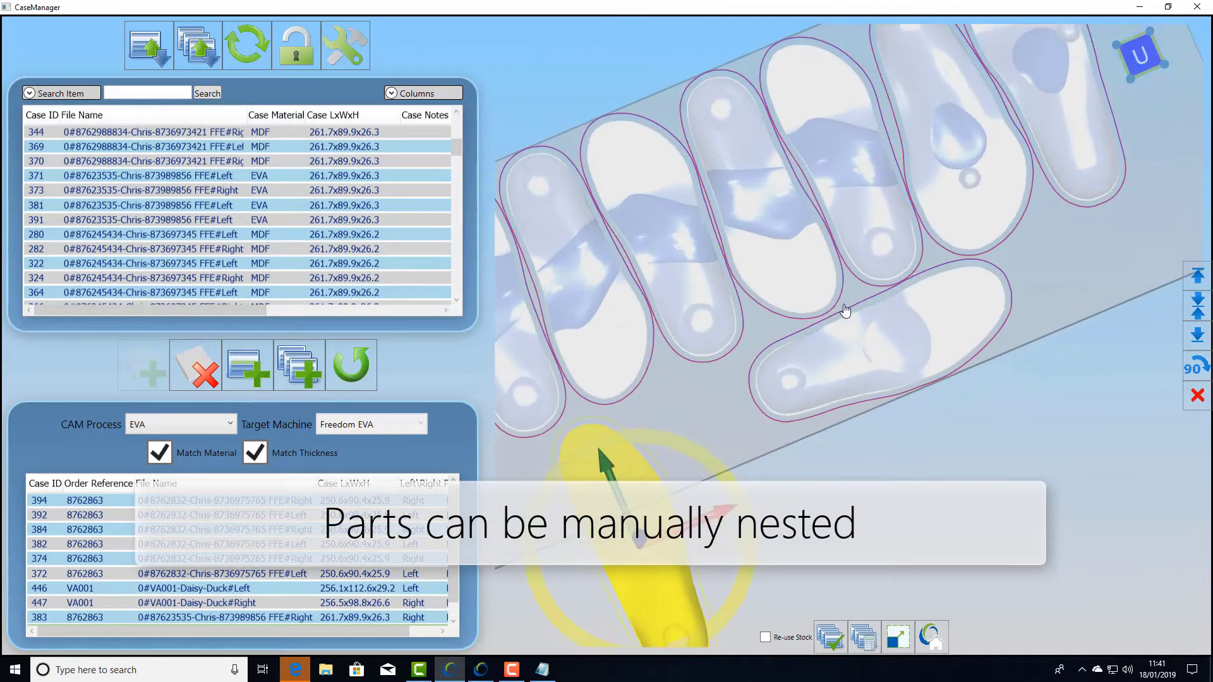
left_click_drag(906, 315, 776, 251)
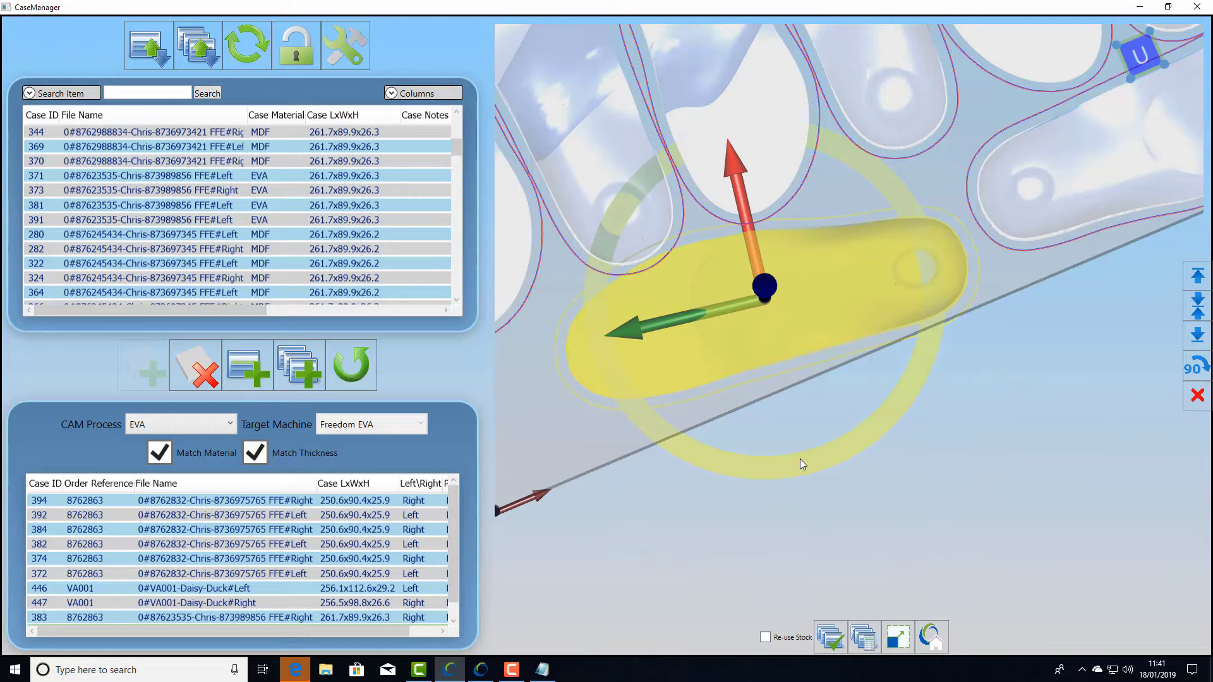
left_click_drag(800, 460, 872, 431)
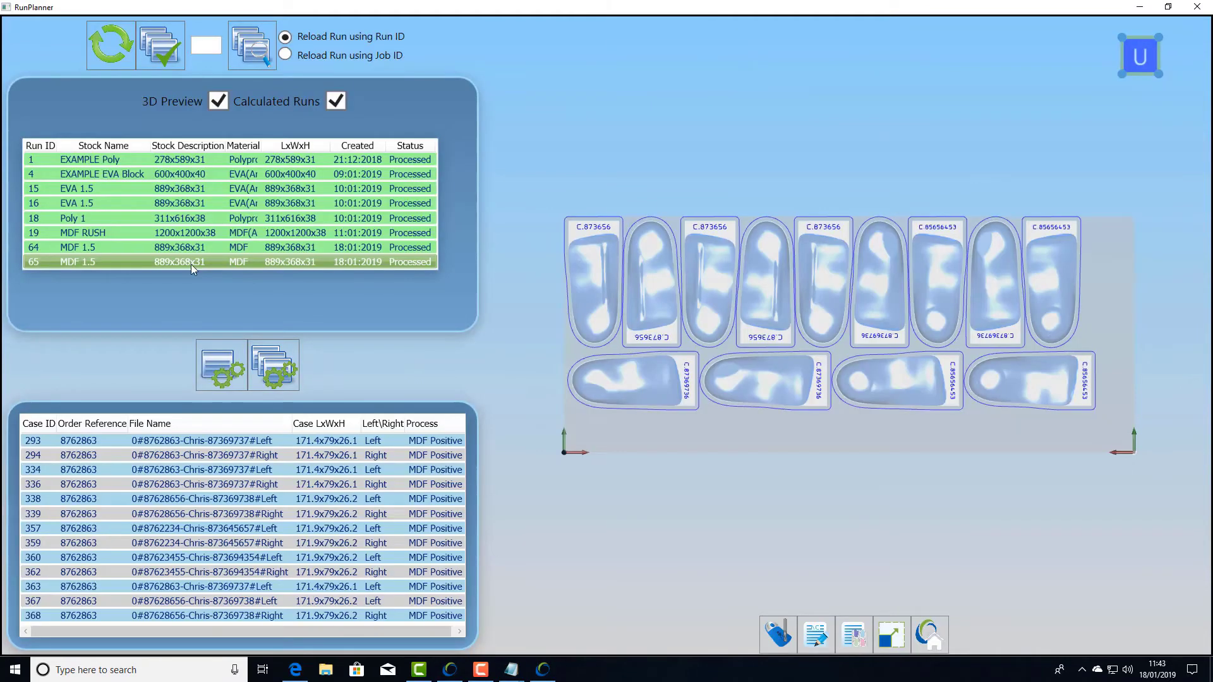
Simulate the toolpaths of run 65 on the MDF 1.5 stock and examine the machined block from several angles
left_click(778, 635)
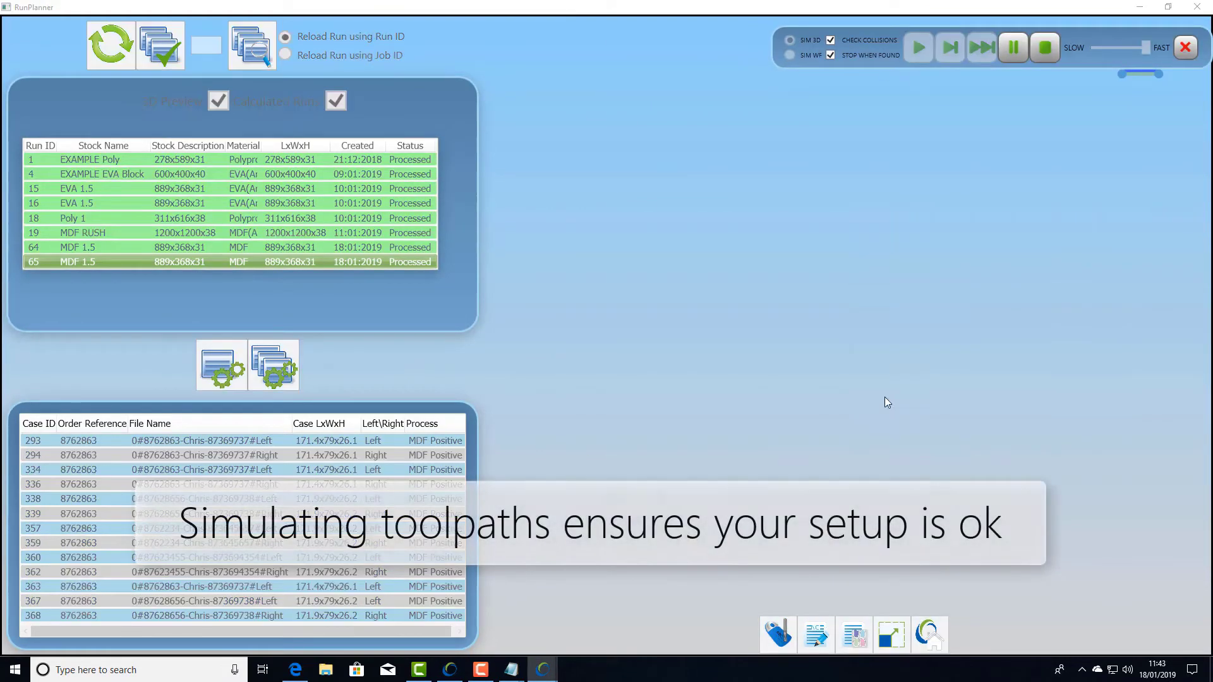
right_click_drag(906, 371, 884, 326)
middle_click_drag(744, 281, 753, 417)
scroll(753, 417, "up", 4)
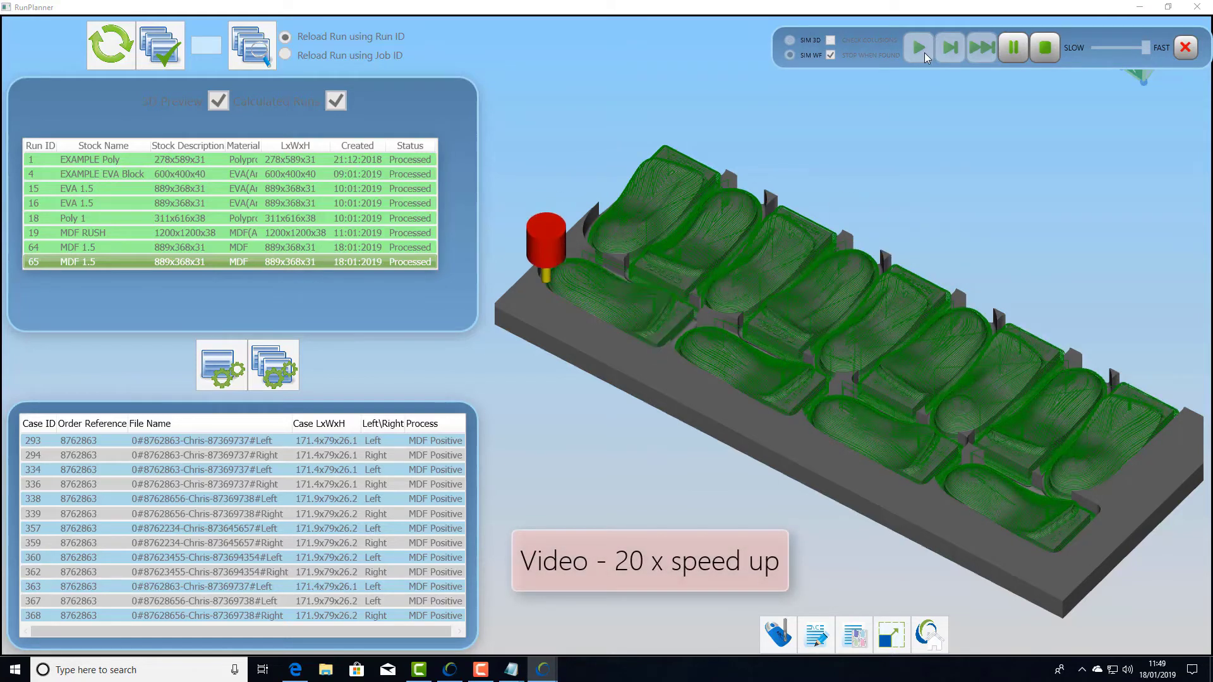
scroll(676, 210, "up", 8)
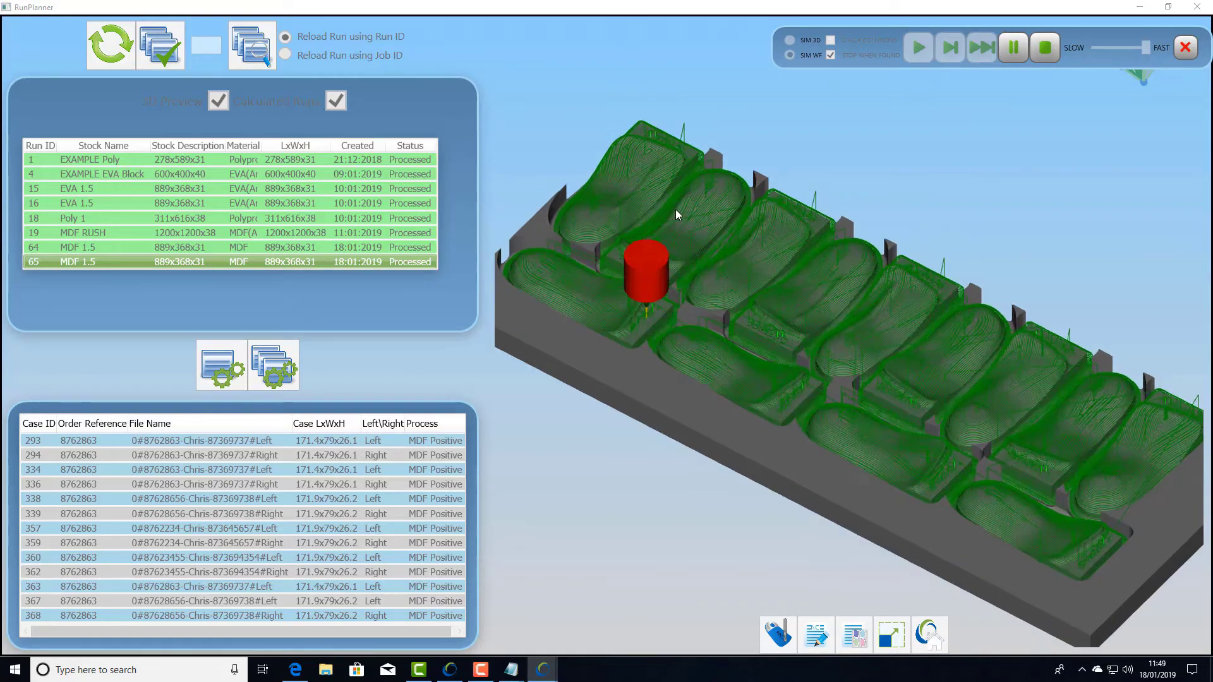
right_click_drag(695, 264, 821, 228)
middle_click_drag(822, 228, 925, 229)
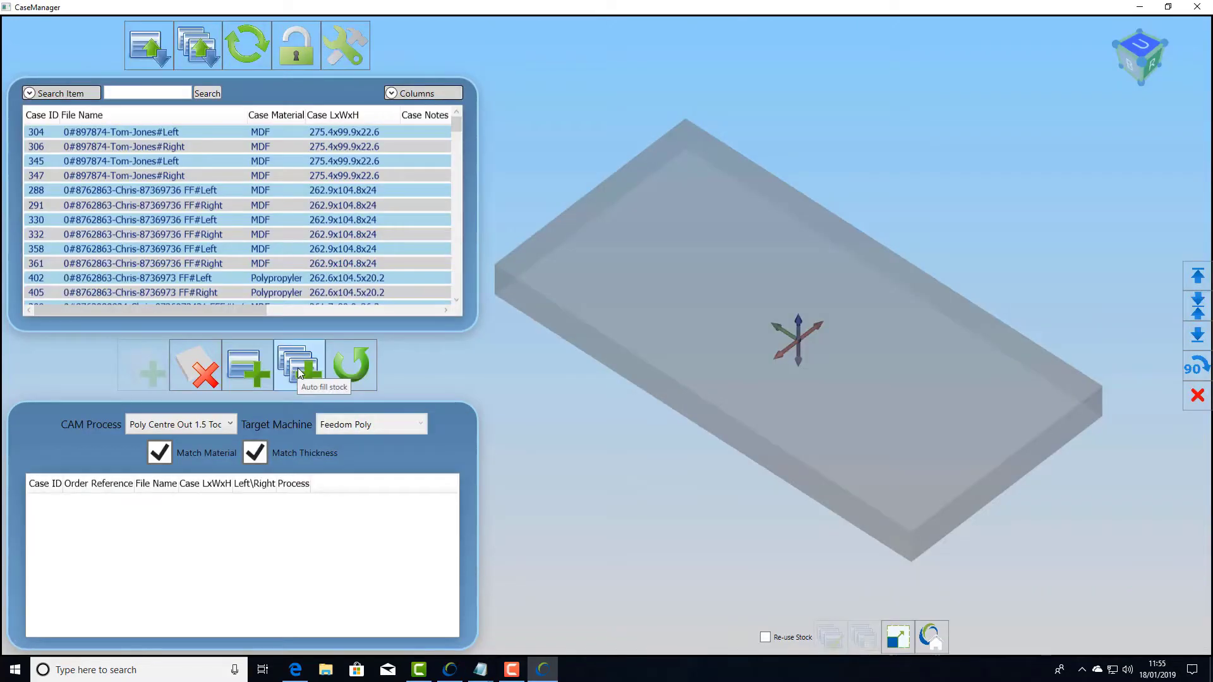
Auto fill the polypropylene stock with cases for two-sided machining and, viewed from above, nudge the first part of the three-part column sideways
left_click(300, 374)
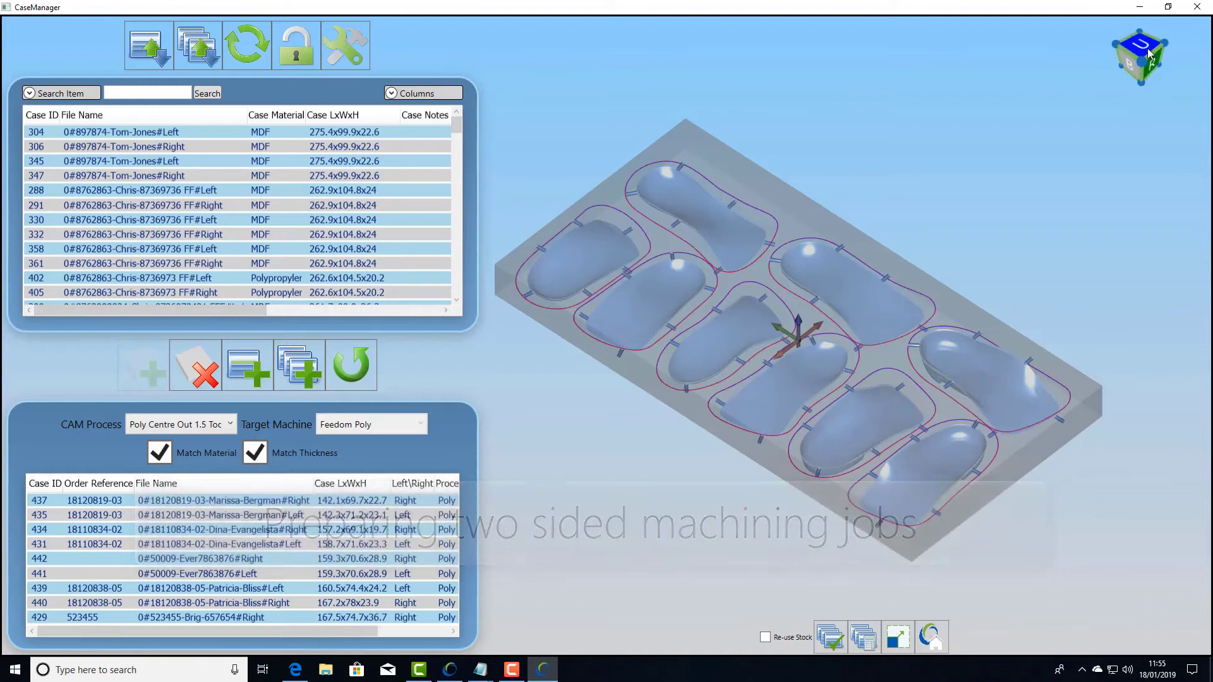
left_click(1141, 45)
left_click(889, 158)
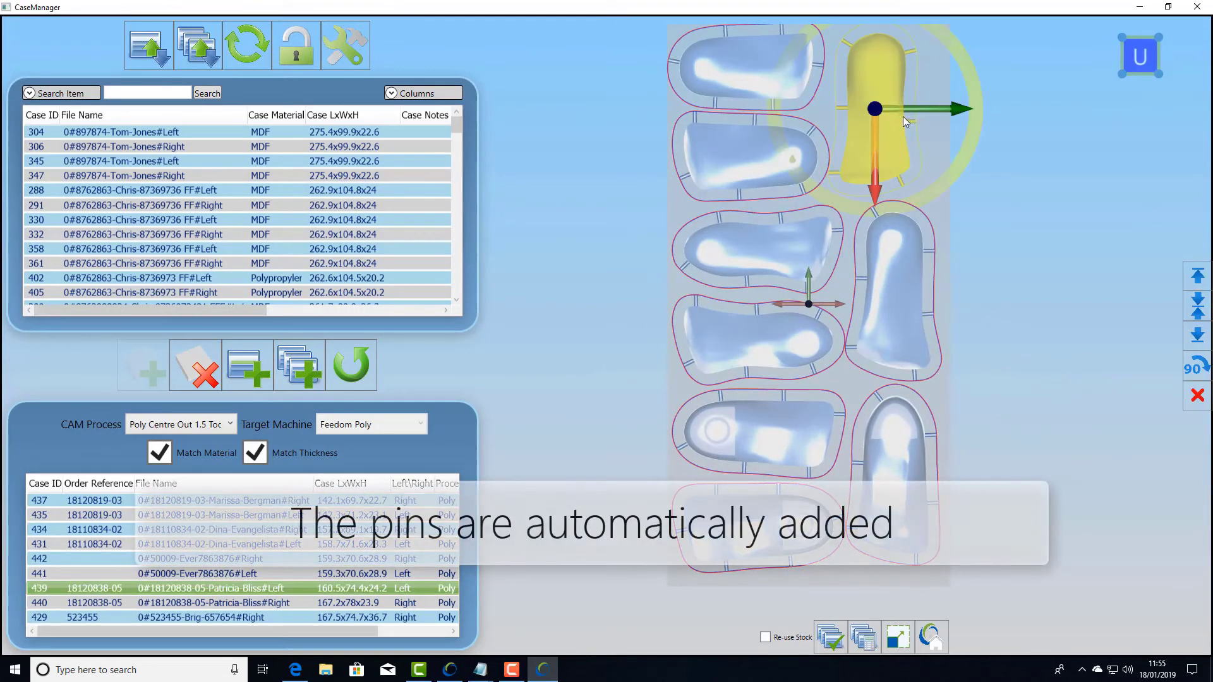
left_click_drag(920, 112, 923, 113)
left_click(894, 280)
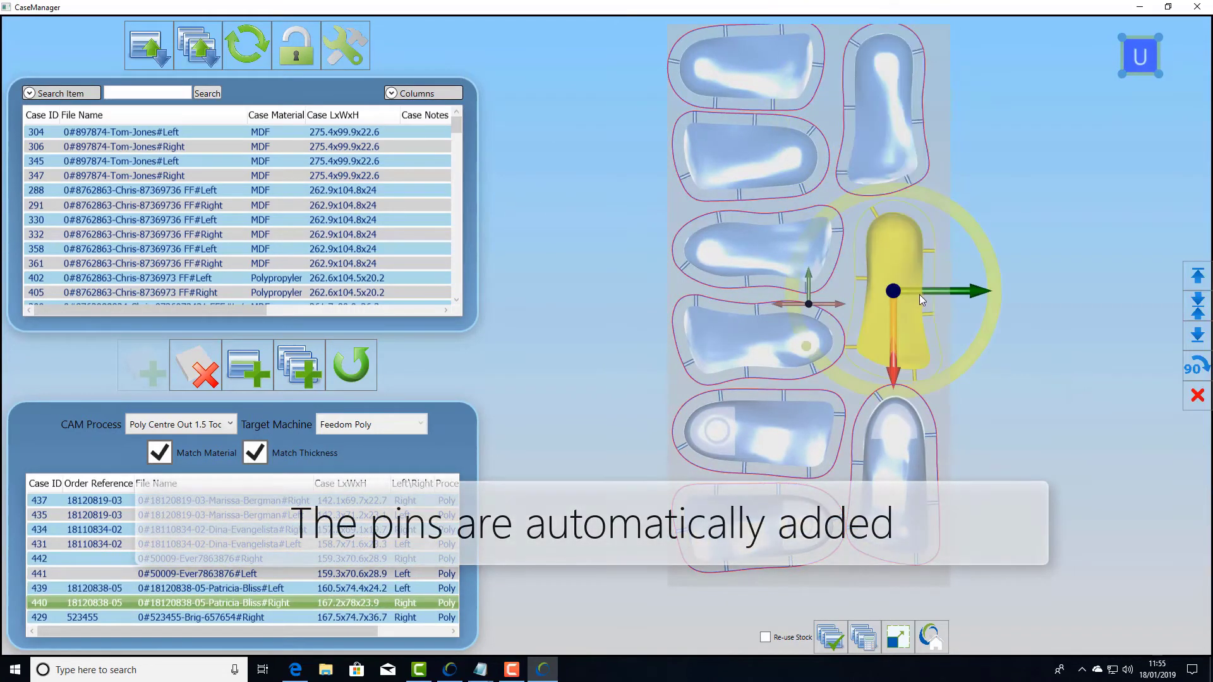
left_click(897, 479)
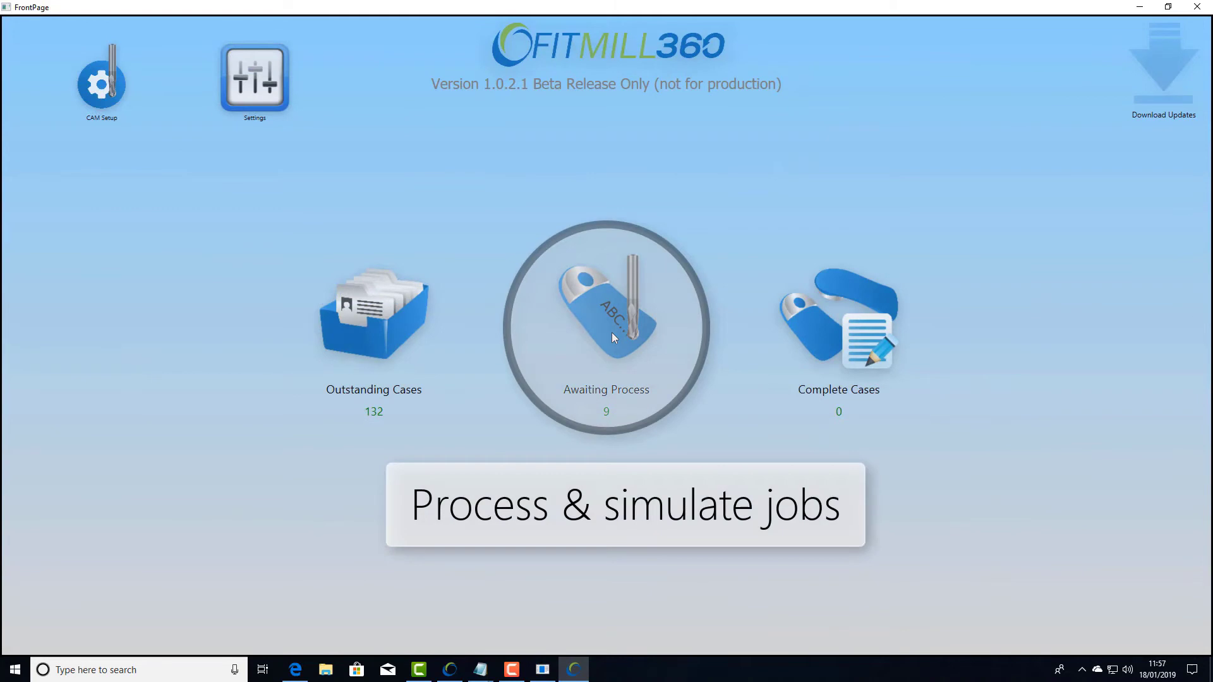
Open the runs awaiting process and preview the Poly Small run with its nested cases
left_click(611, 333)
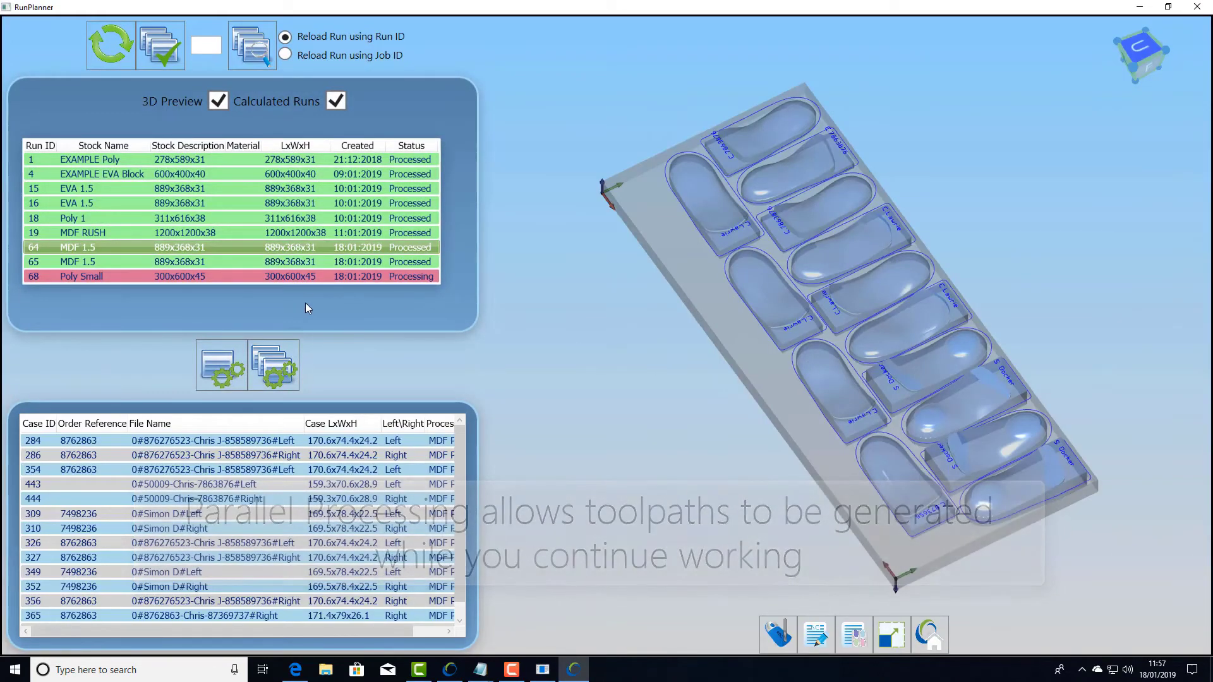
left_click(200, 278)
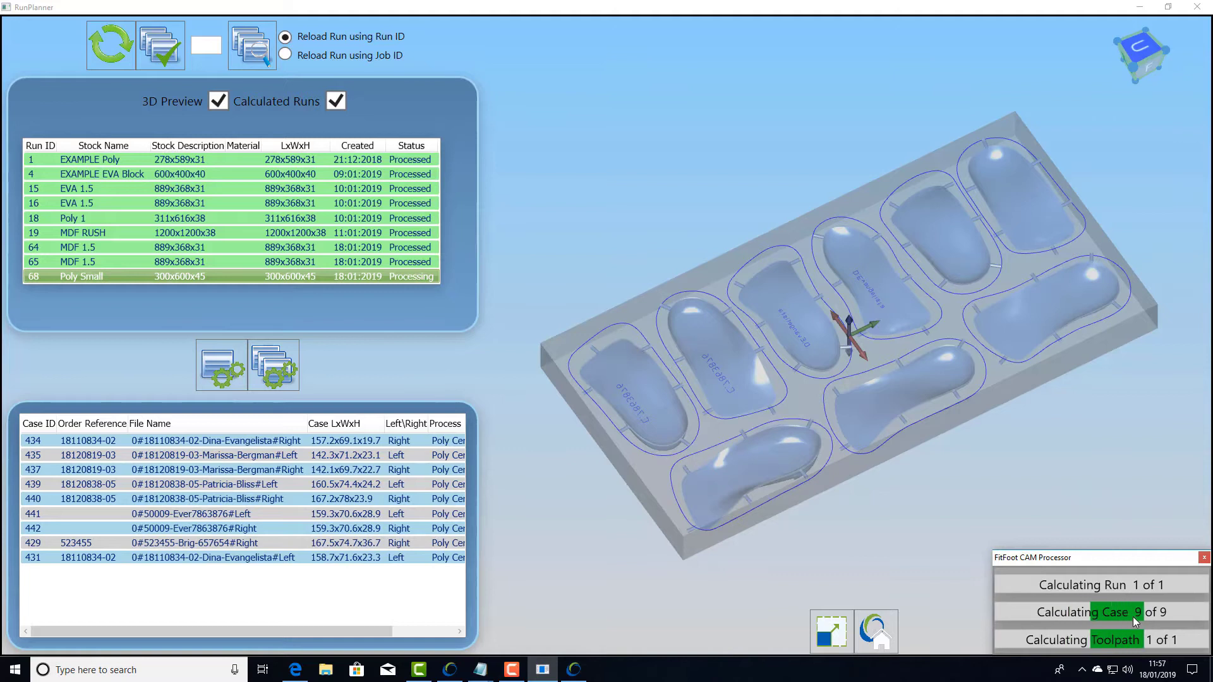
Review the PDF job sheet of the Poly Small run and its NC code file 000068
scroll(593, 343, "down", 5)
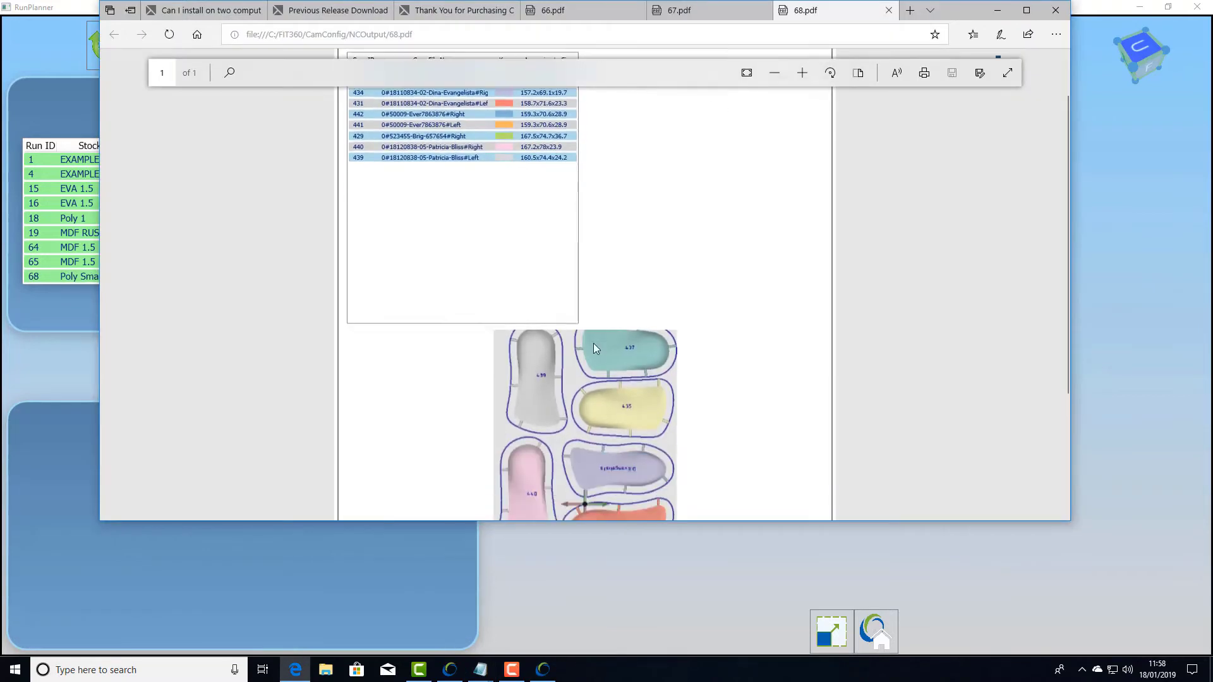
scroll(562, 271, "up", 5)
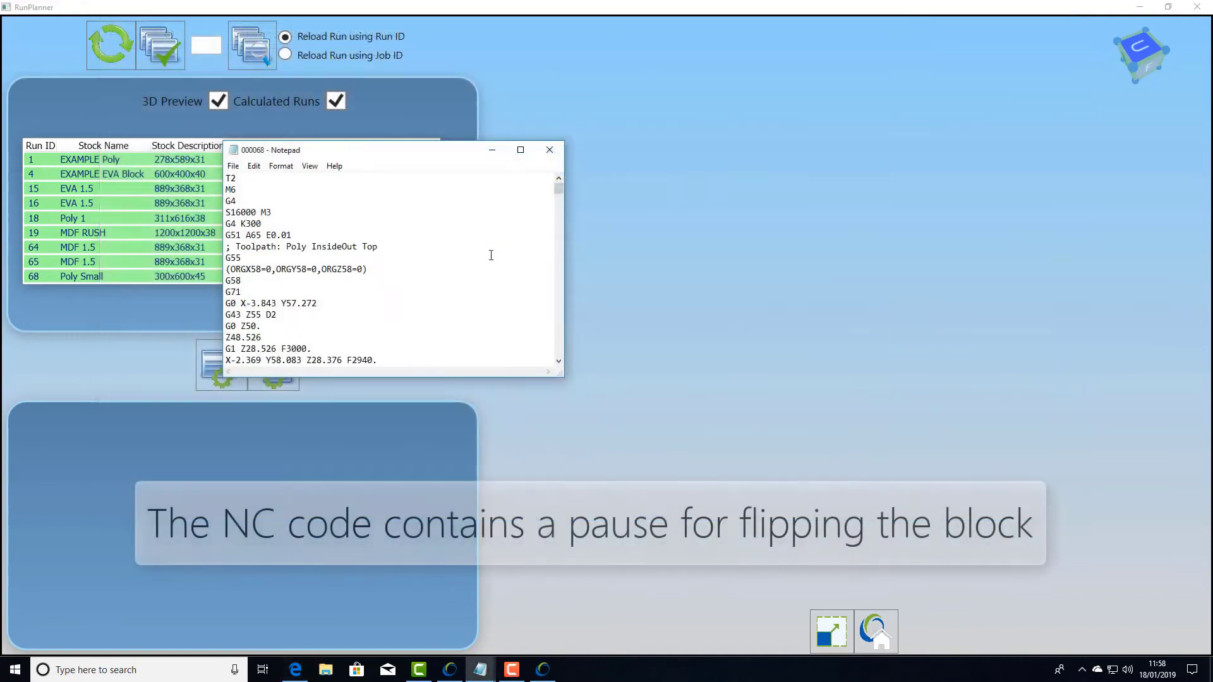
scroll(489, 259, "up", 4)
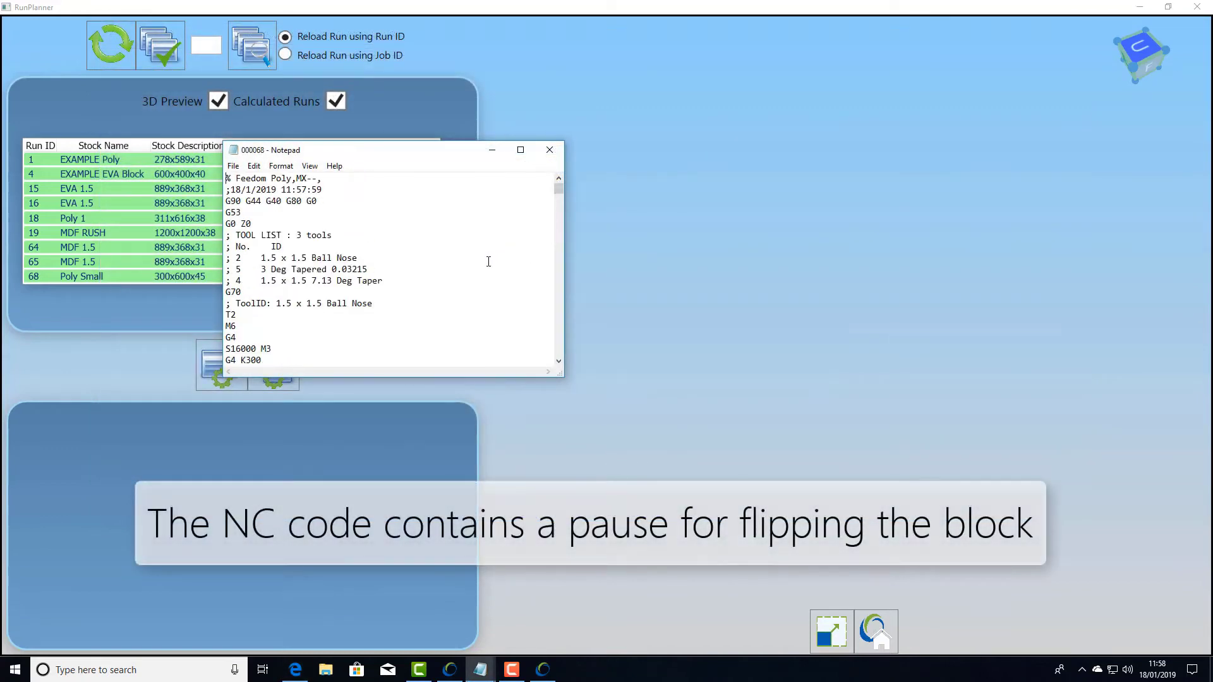
left_click_drag(560, 191, 560, 341)
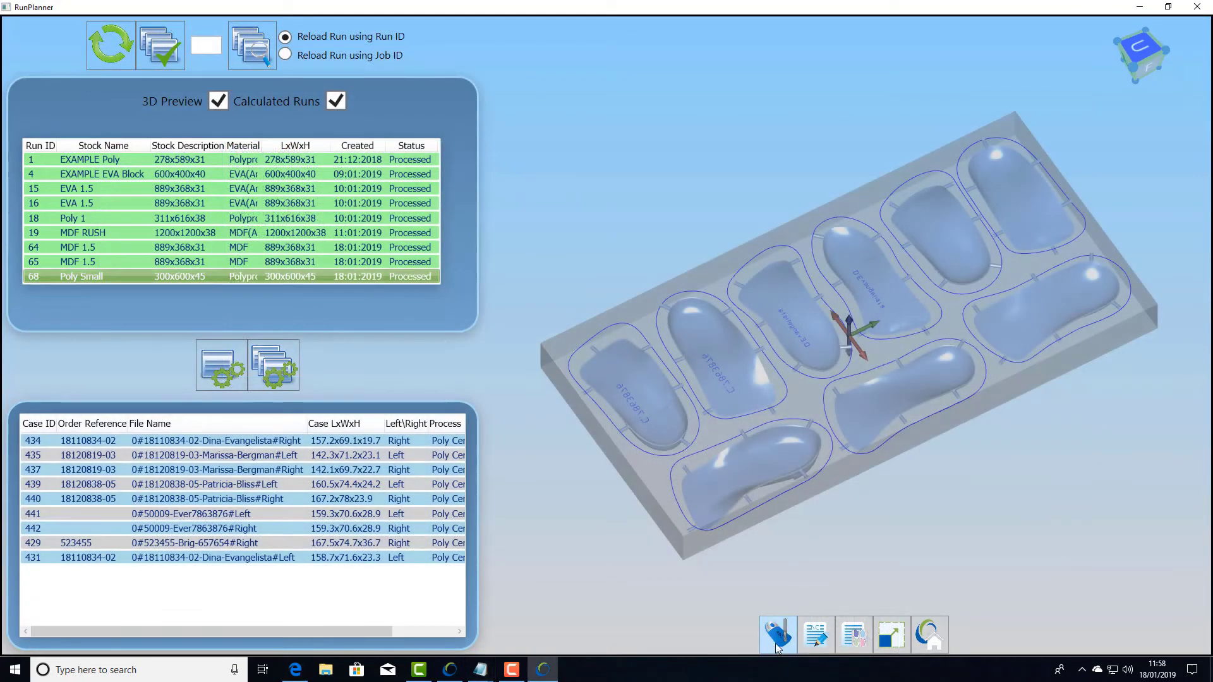
Simulate both sides of the Poly Small run, turning off collision checking partway, and examine the block from several angles
left_click(777, 647)
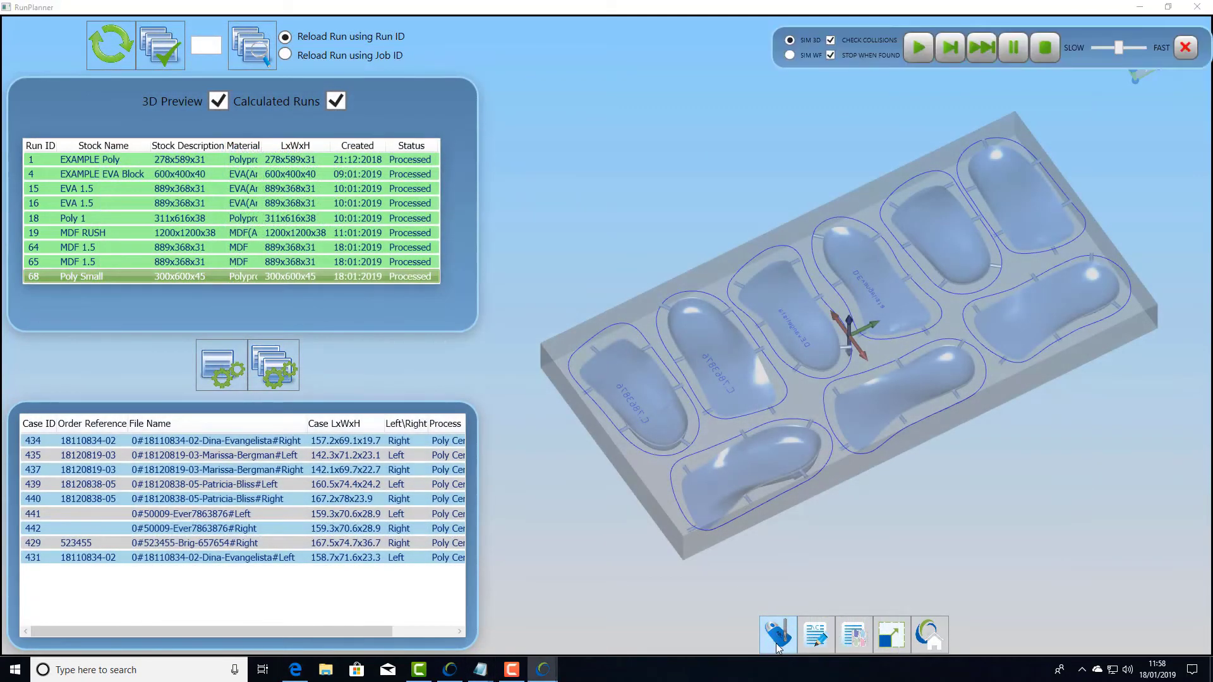
left_click(917, 47)
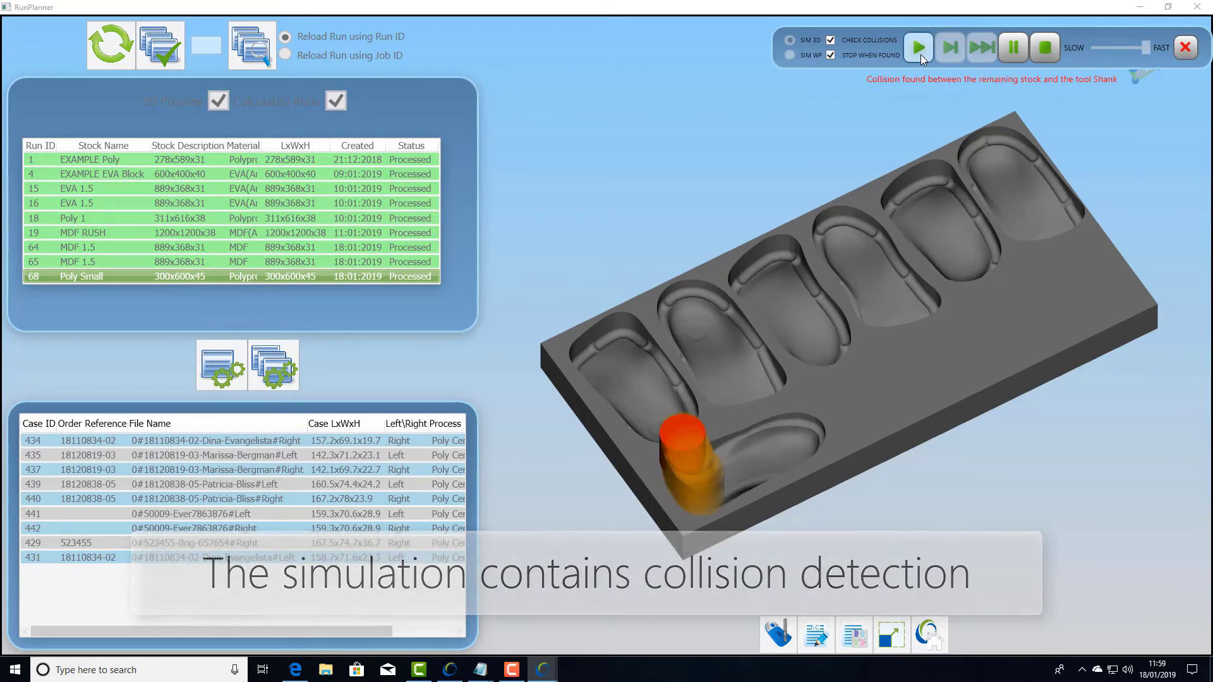
left_click(831, 40)
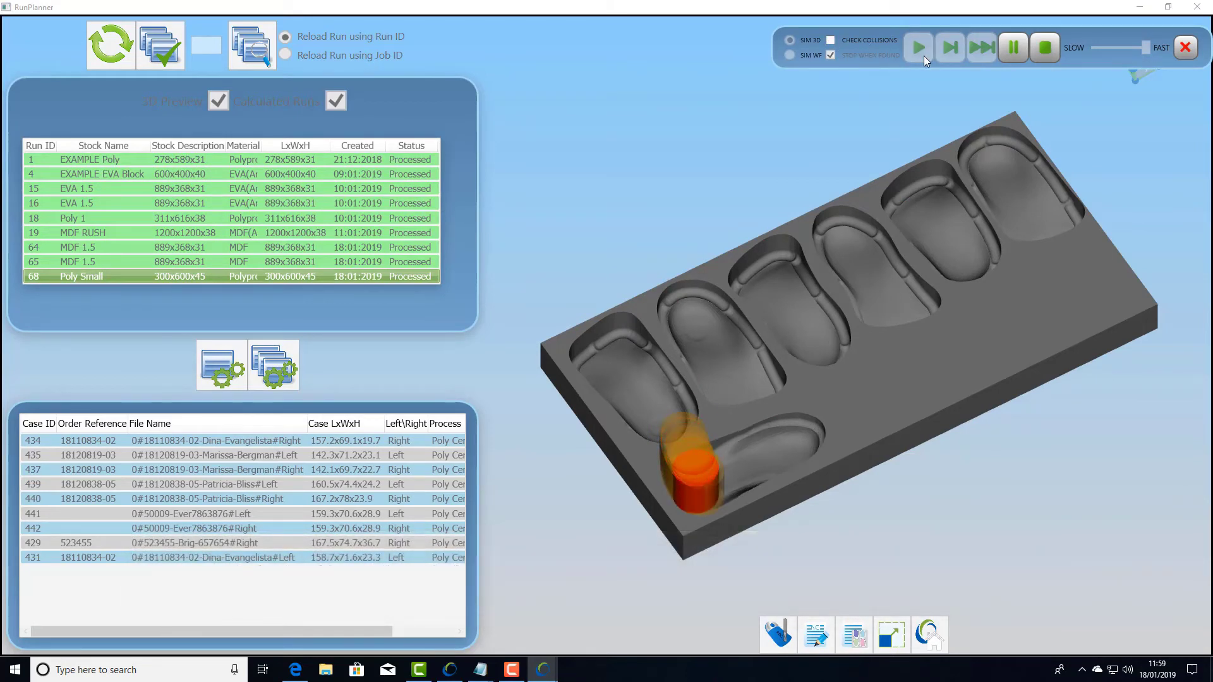
left_click(920, 51)
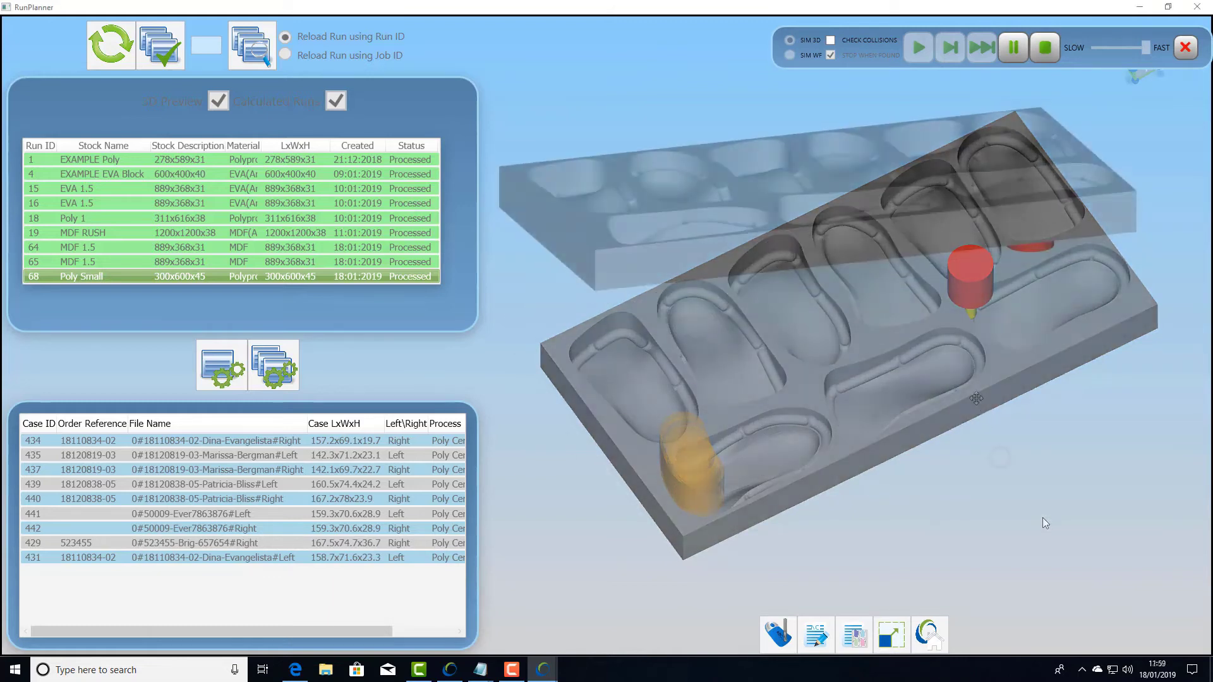
right_click_drag(964, 333, 946, 268)
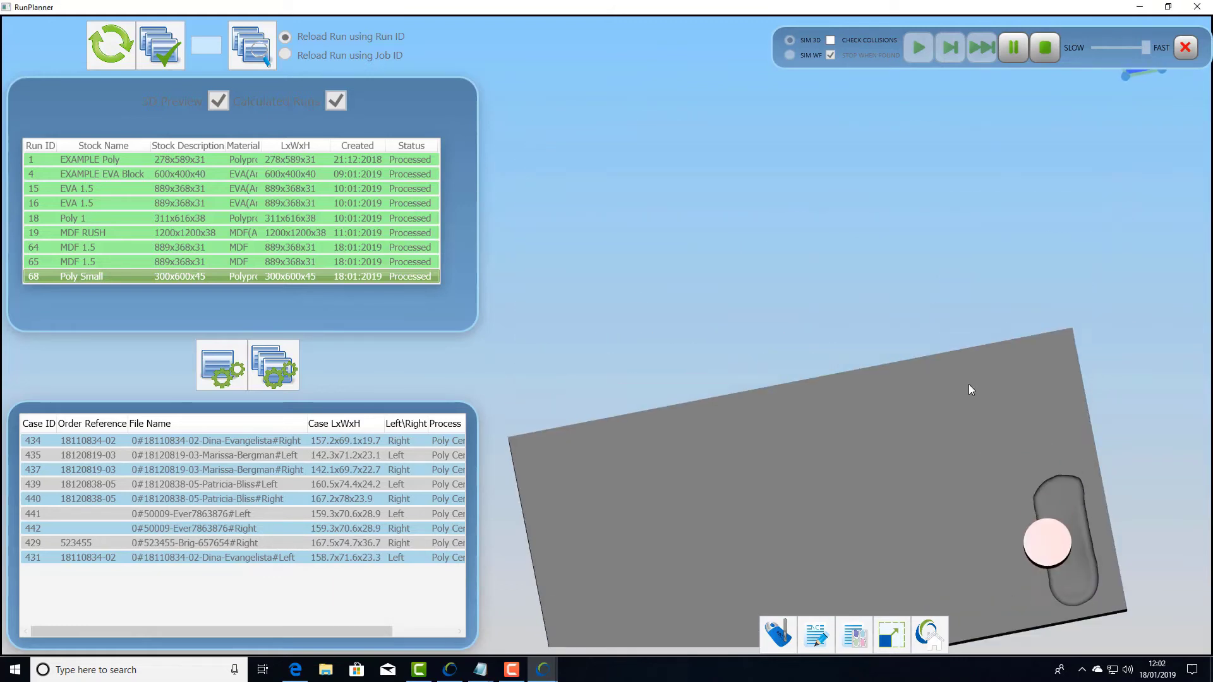
middle_click_drag(969, 384, 999, 181)
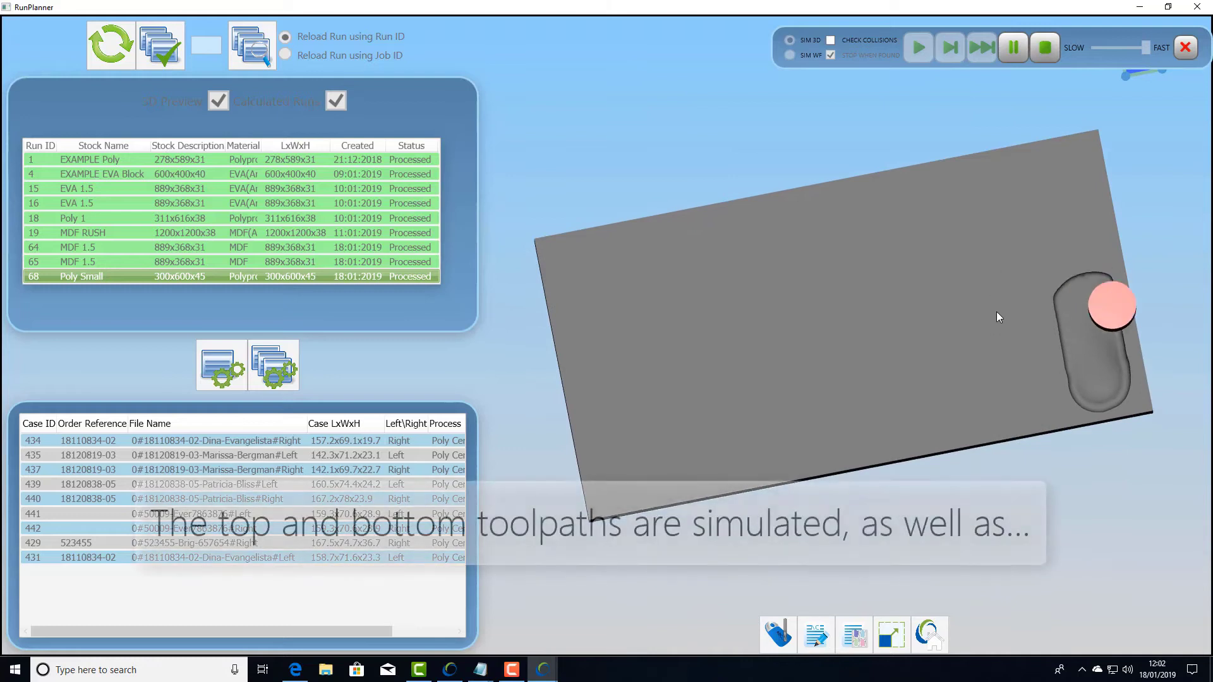
right_click_drag(997, 310, 992, 290)
middle_click_drag(993, 291, 991, 287)
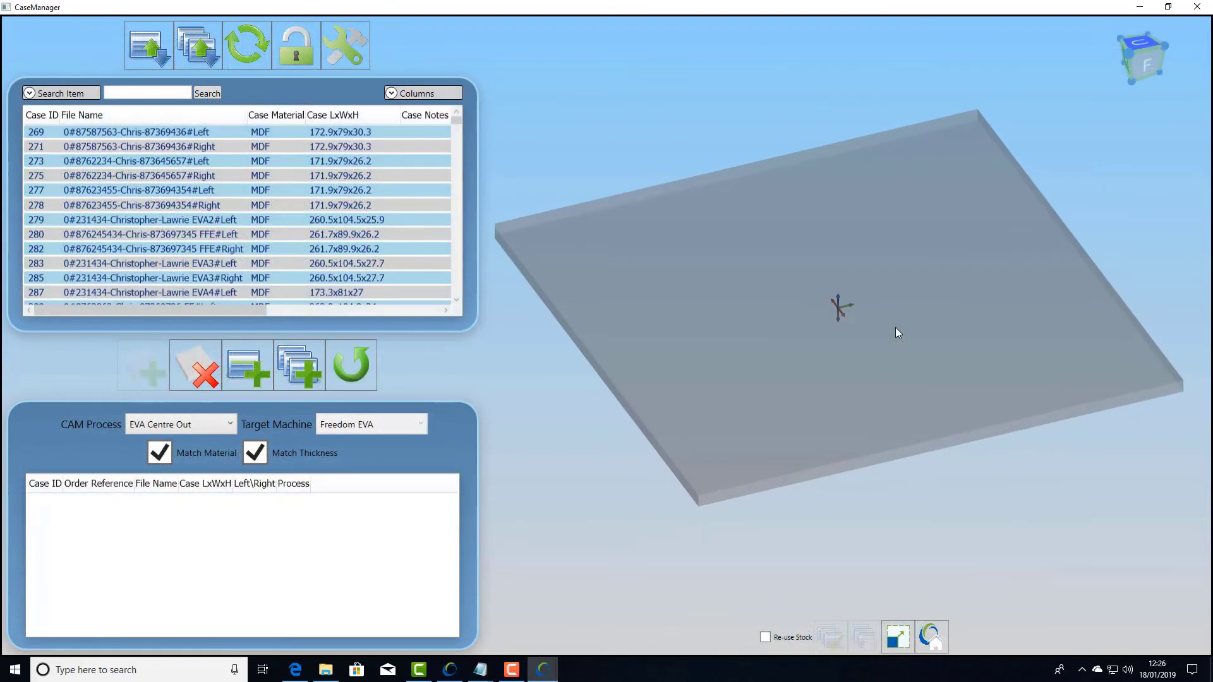
Auto fill the large EVA block with matching cases using the EVA Centre Out process
left_click(302, 359)
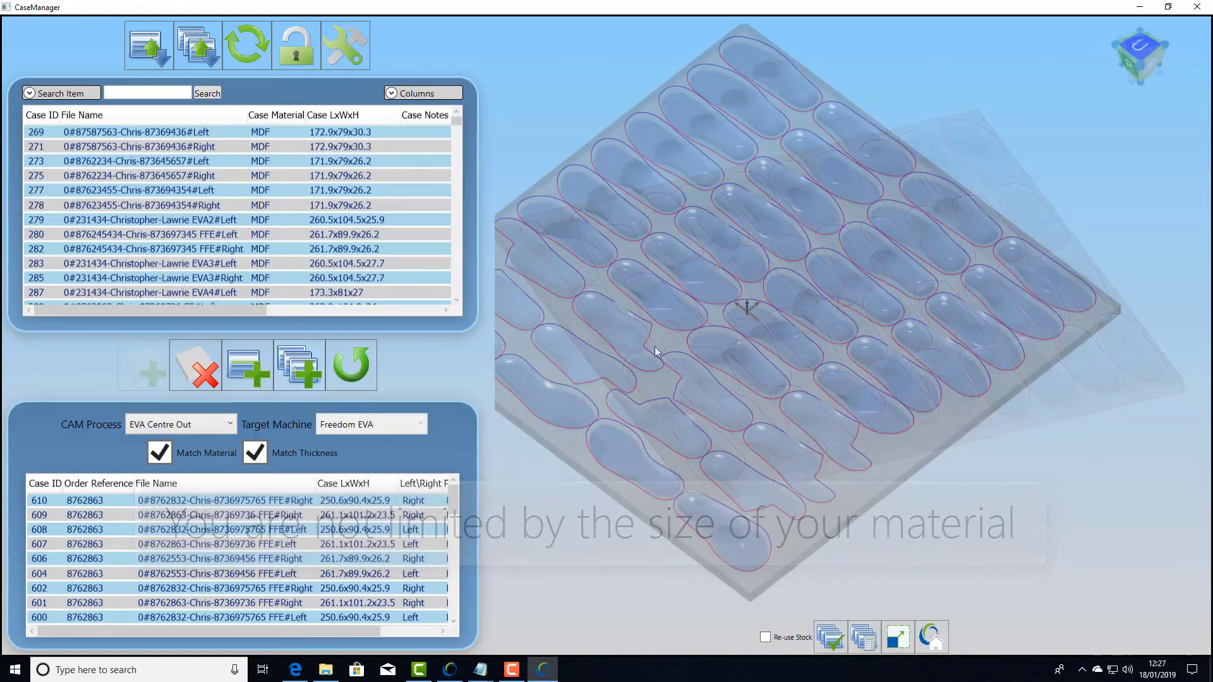
scroll(689, 295, "up", 3)
scroll(689, 300, "up", 3)
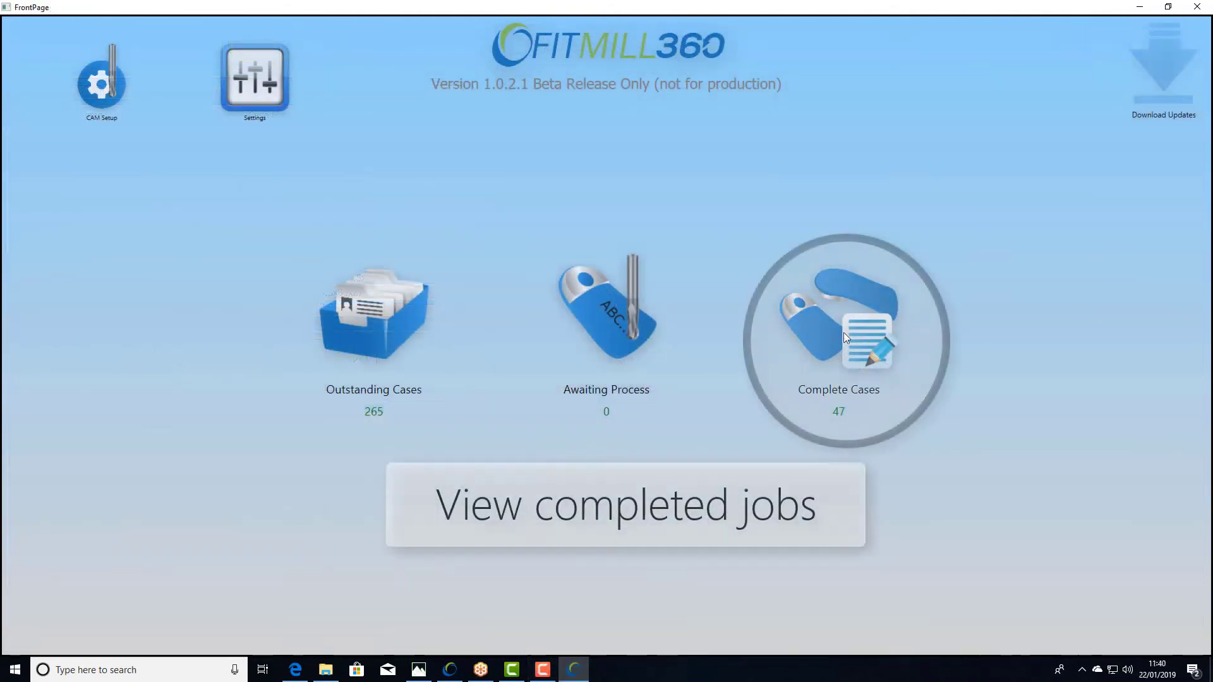
Preview case 107 among the completed cases, add it back to the queue as a new case, and return to the home page
left_click(844, 332)
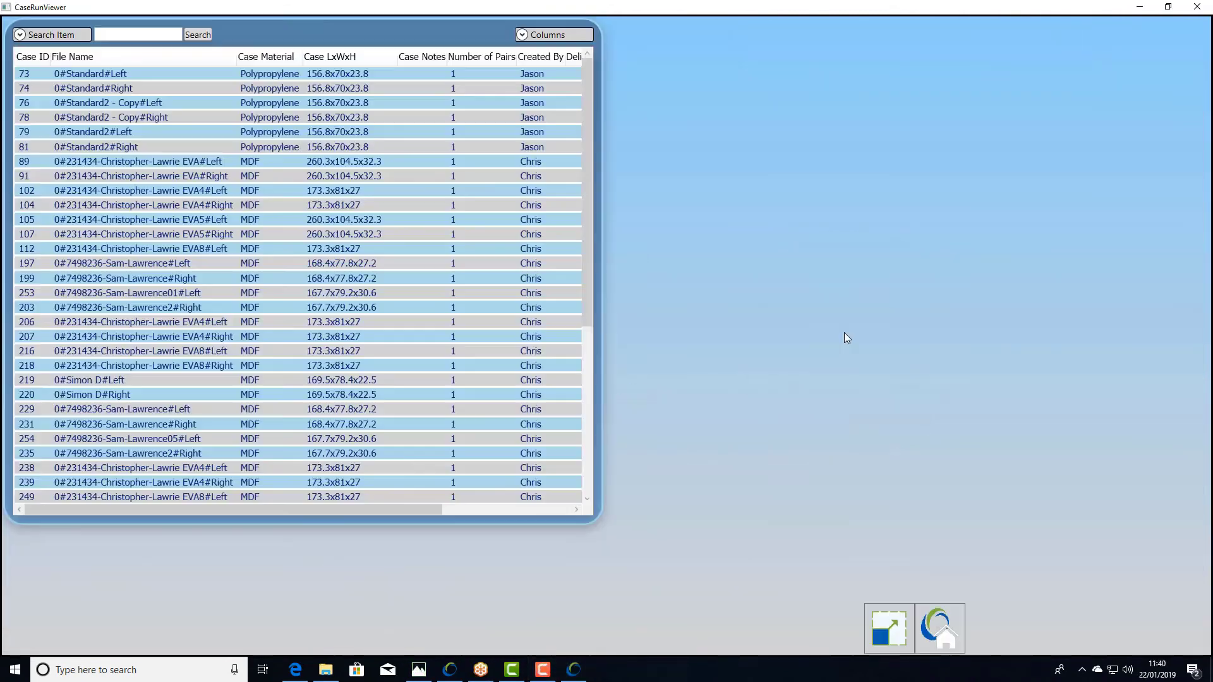
left_click(176, 237)
right_click_drag(837, 290, 859, 243)
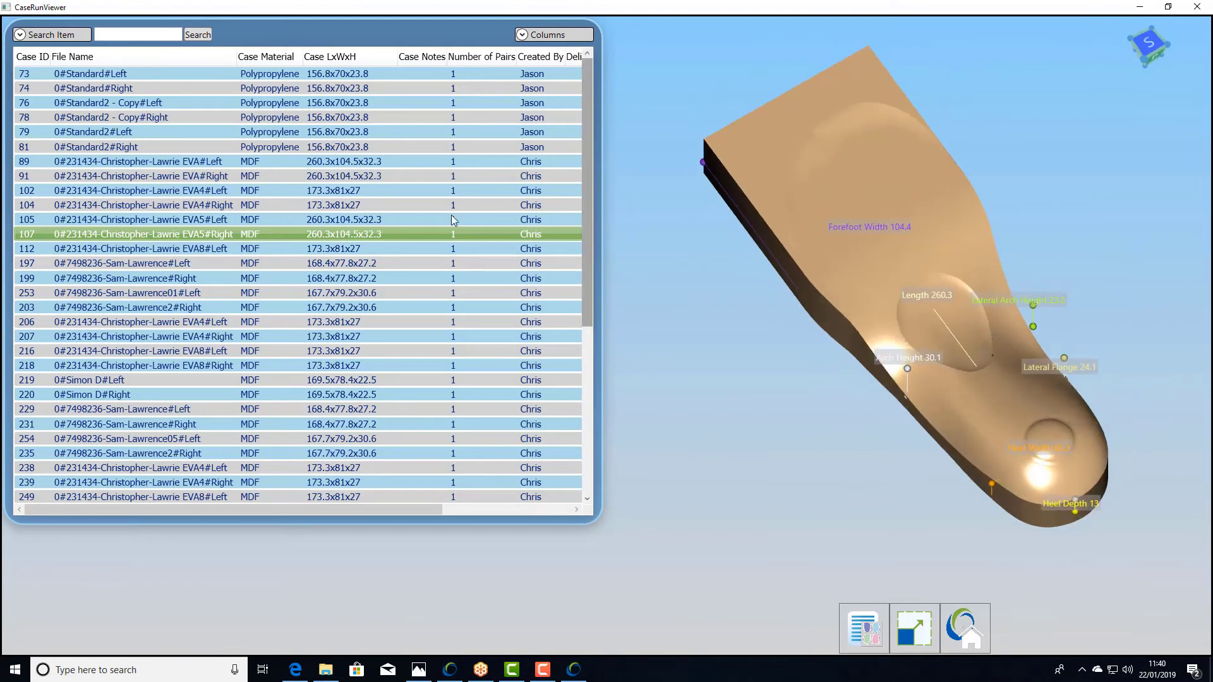
right_click(333, 237)
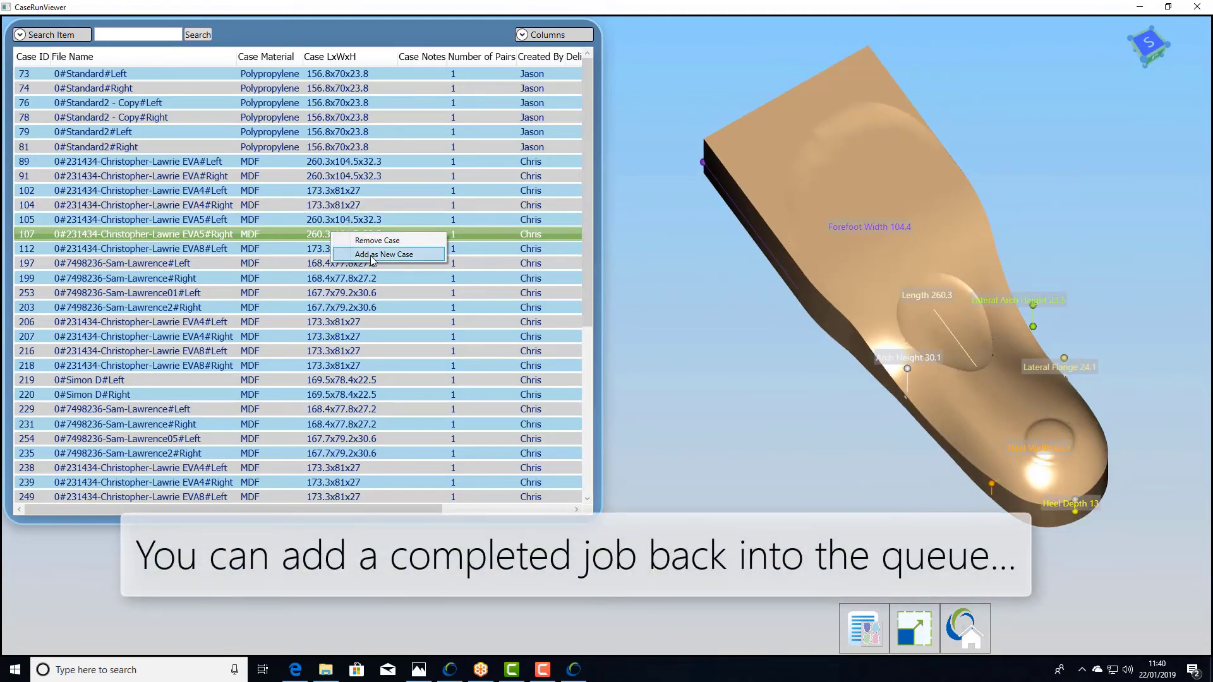
left_click(961, 638)
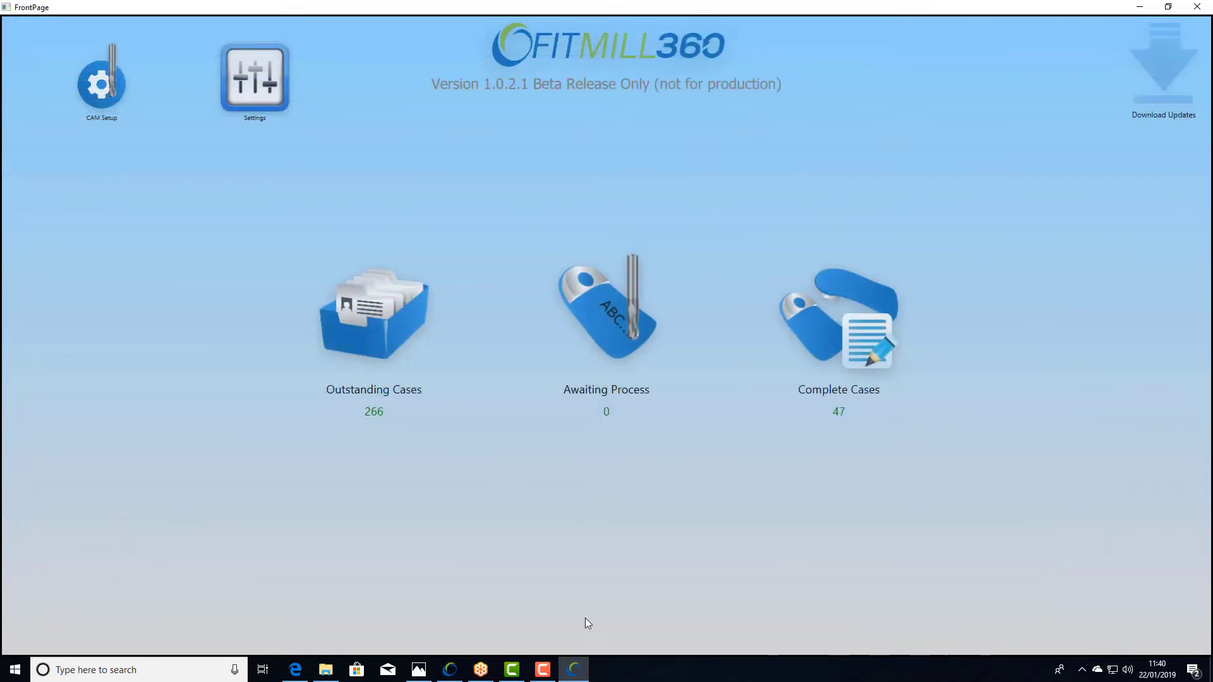
Review the prescription of case 637 among the outstanding cases and add the case to a stock block
left_click(373, 333)
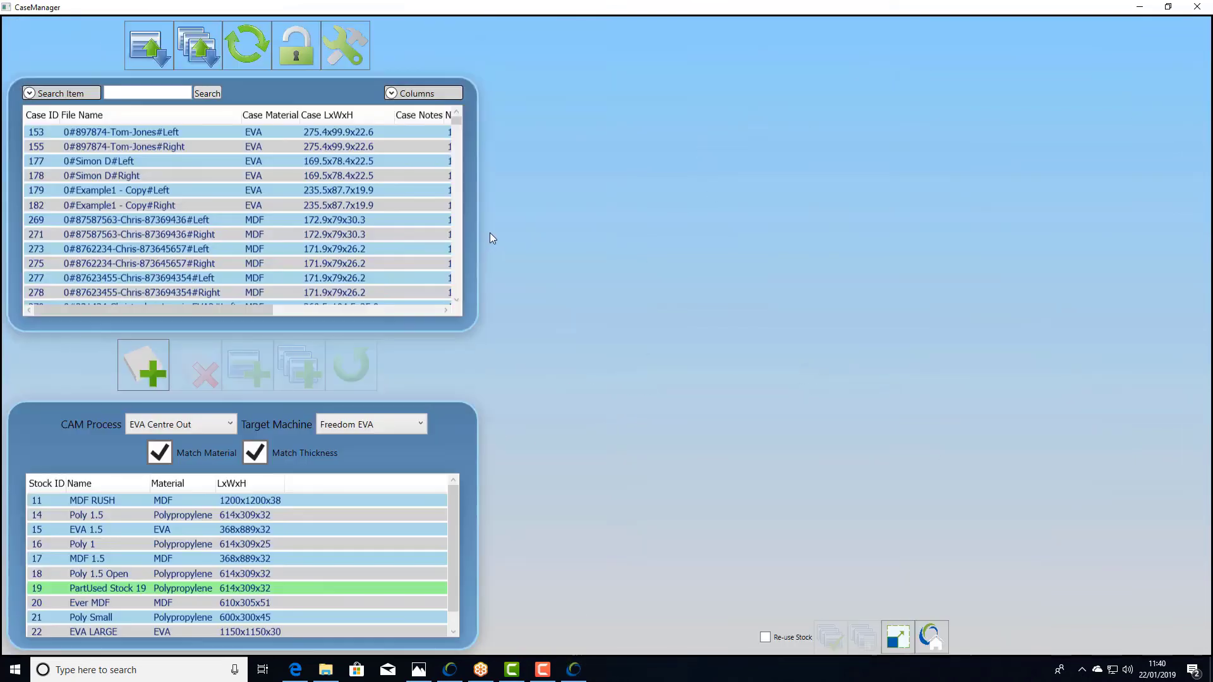
left_click_drag(457, 119, 456, 299)
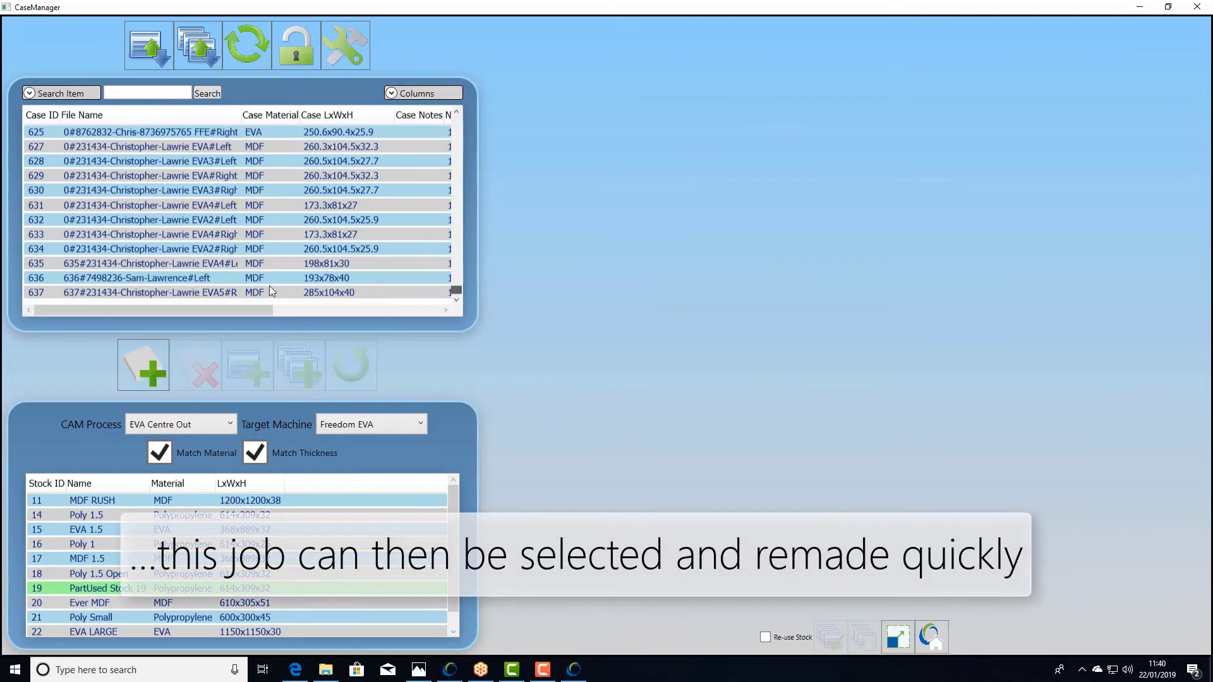
double_click(184, 294)
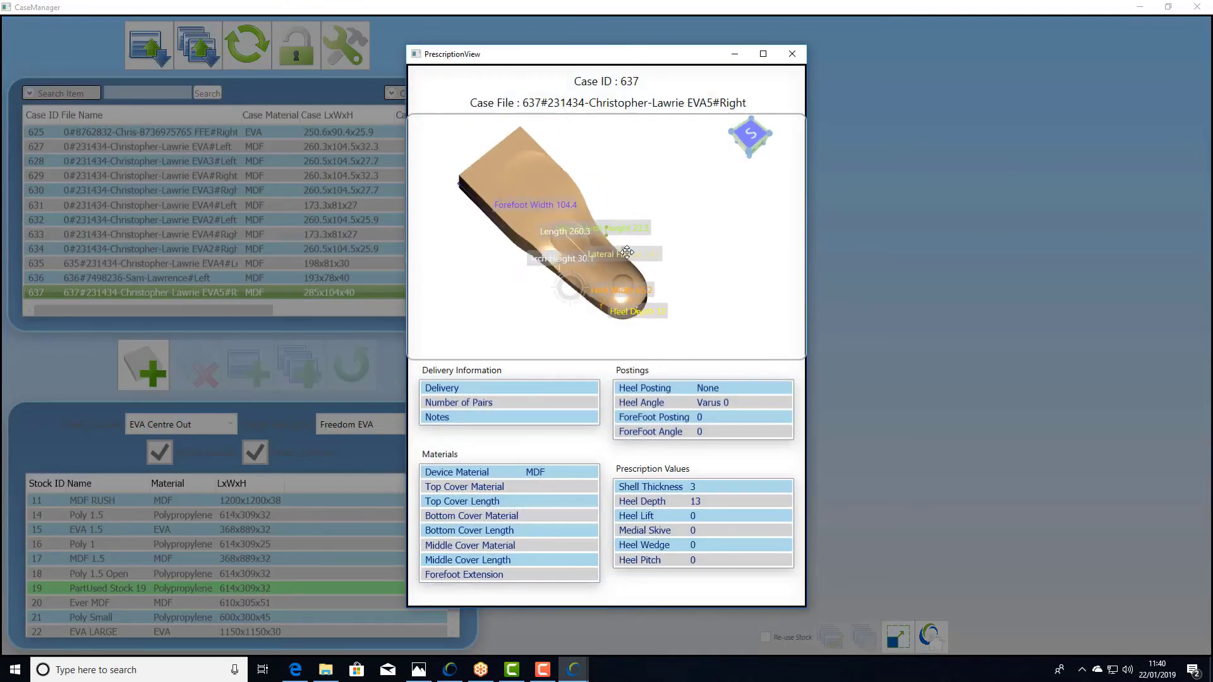
left_click(792, 54)
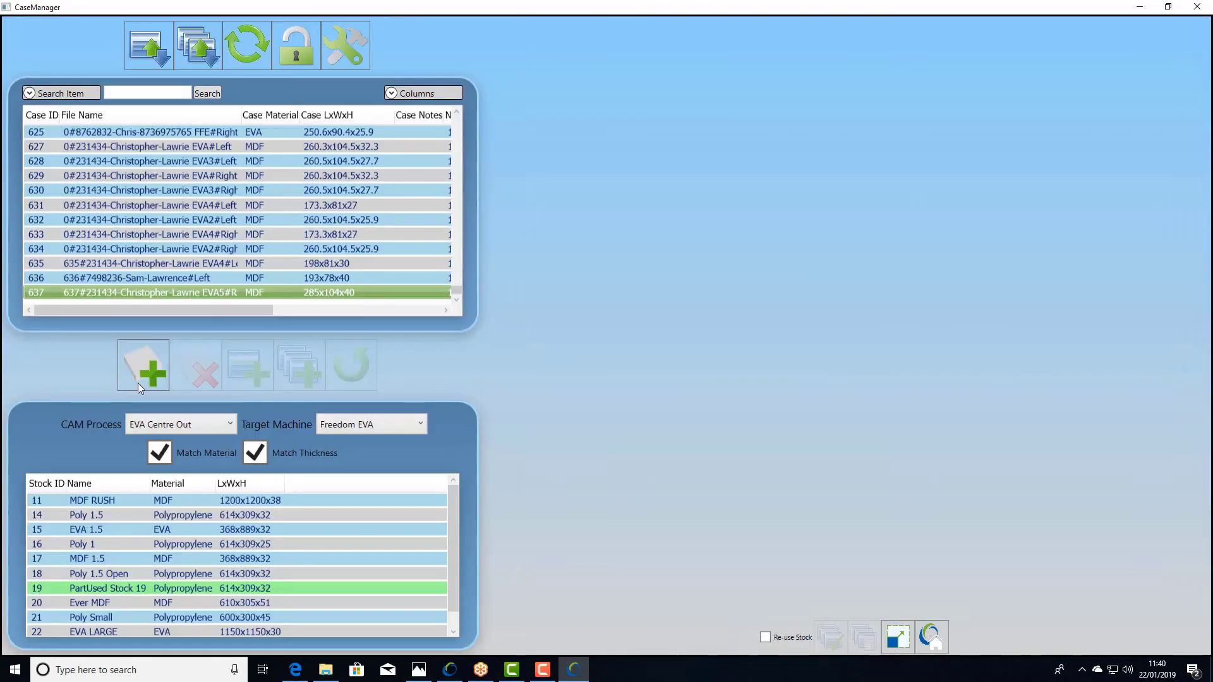
left_click(158, 371)
left_click(252, 361)
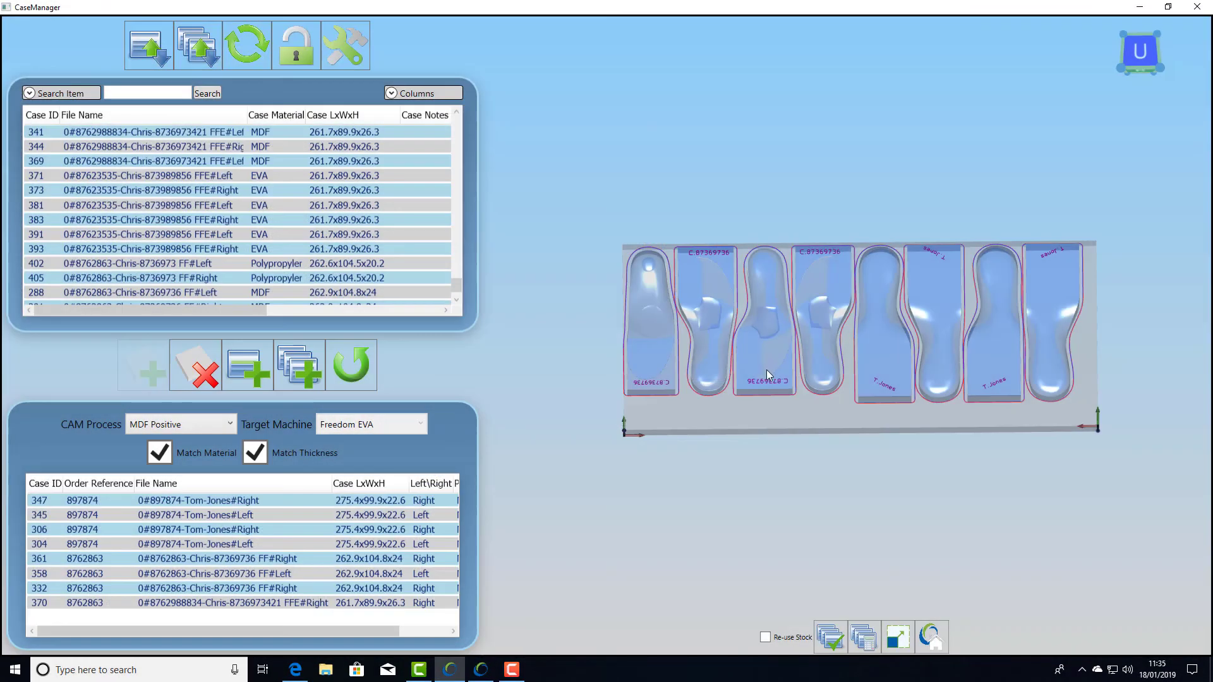
Examine the simulated toolpaths of run 65 on the MDF 1.5 stock up close
left_click(767, 370)
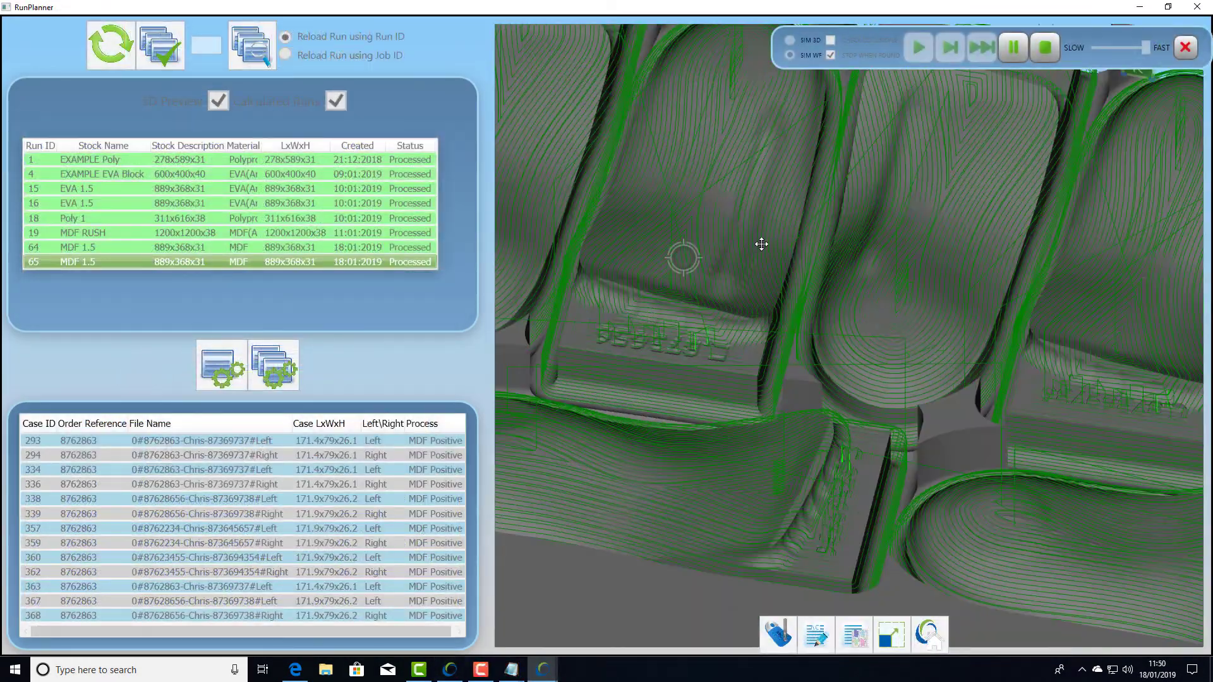
right_click_drag(761, 244, 856, 235)
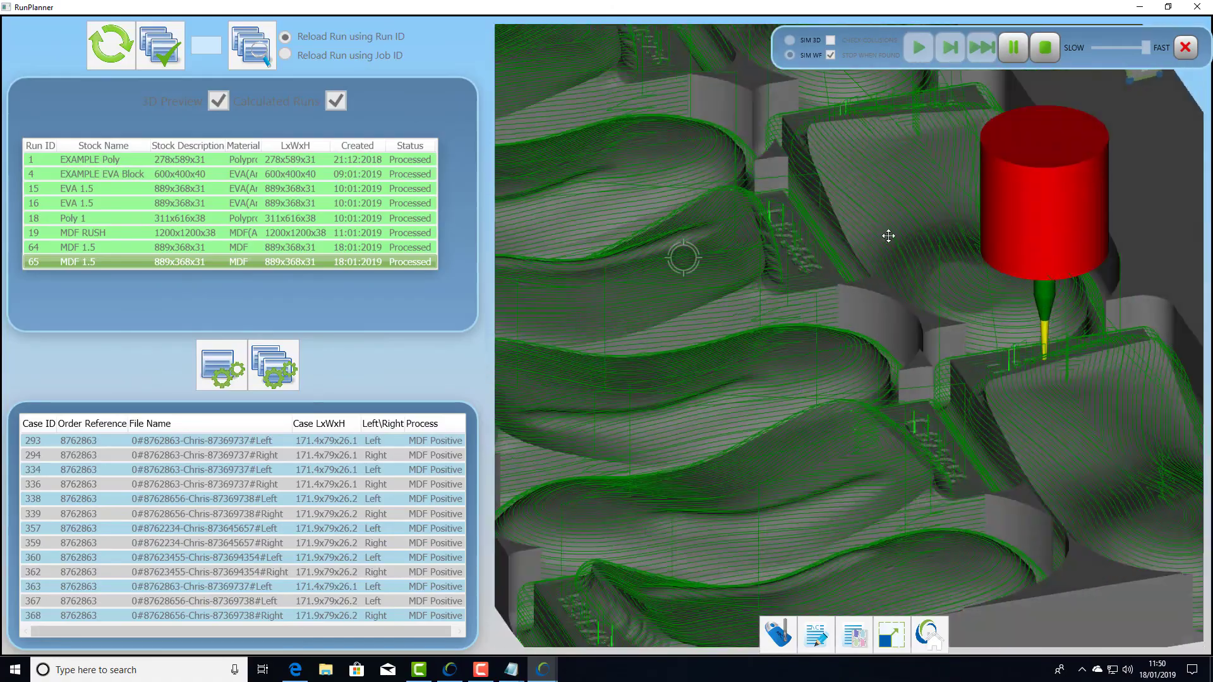